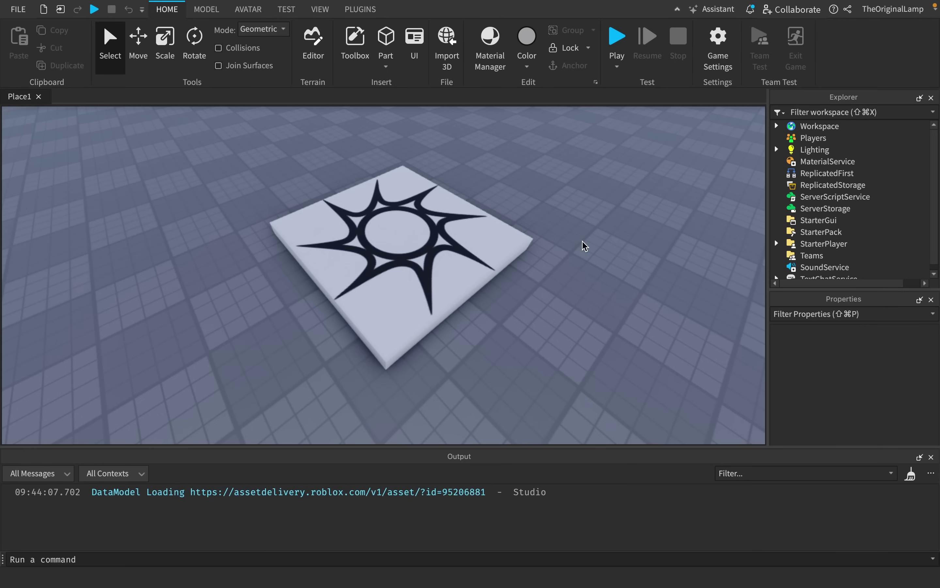
- Add a ScreenGui object to StarterGui
{"action": "scroll", "coordinate": [585, 245], "scroll_direction": "down", "scroll_amount": 3}
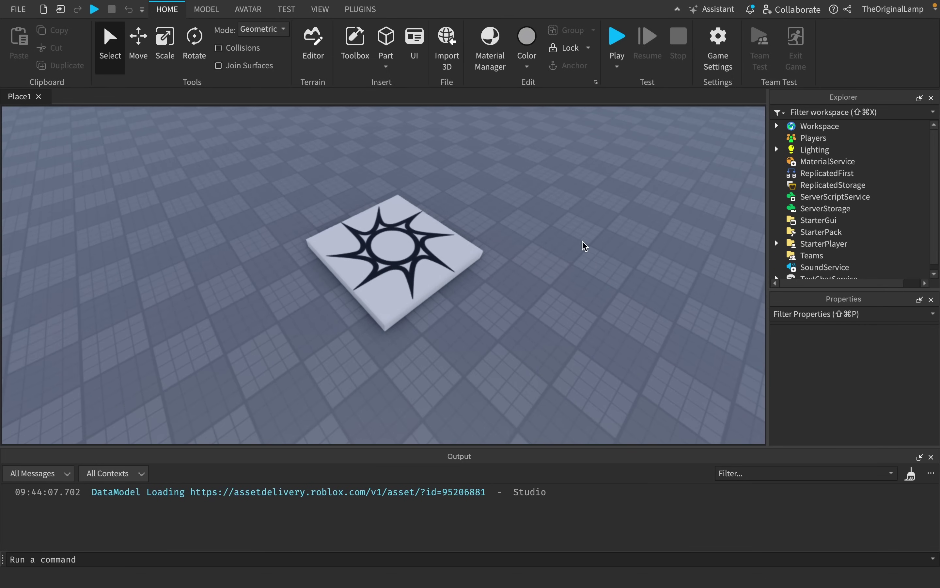
{"action": "scroll", "coordinate": [548, 246], "scroll_direction": "up", "scroll_amount": 3}
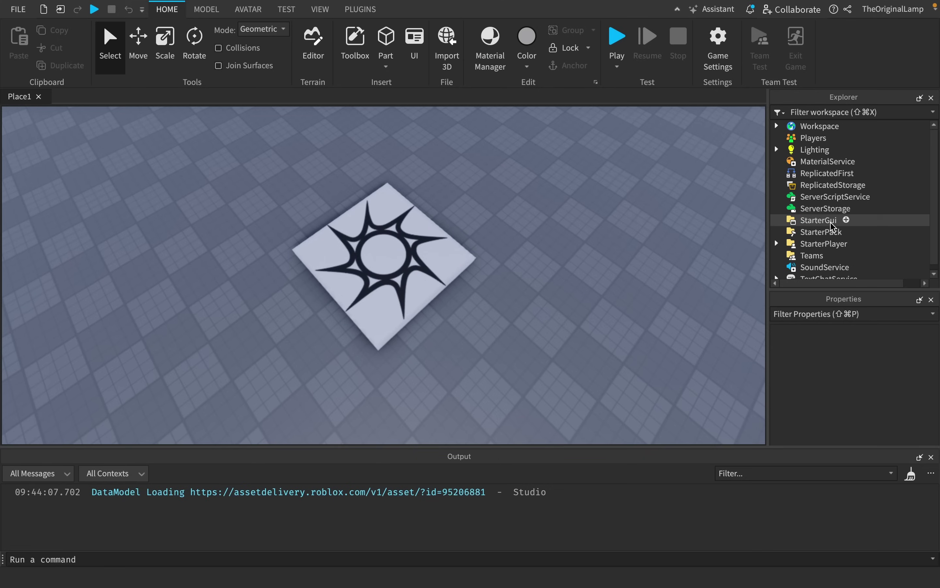
{"action": "left_click", "coordinate": [846, 220]}
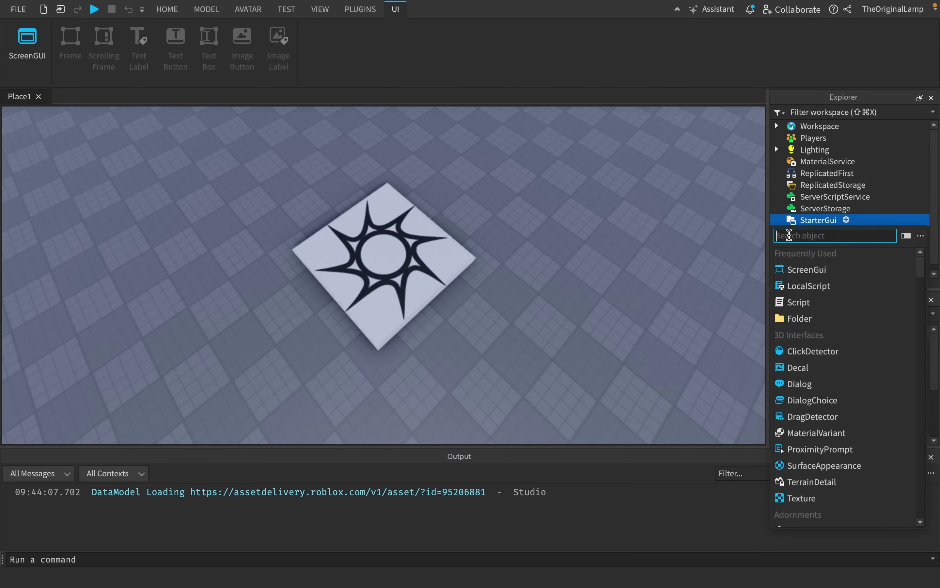
{"action": "type", "text": "scre"}
{"action": "left_click", "coordinate": [470, 235]}
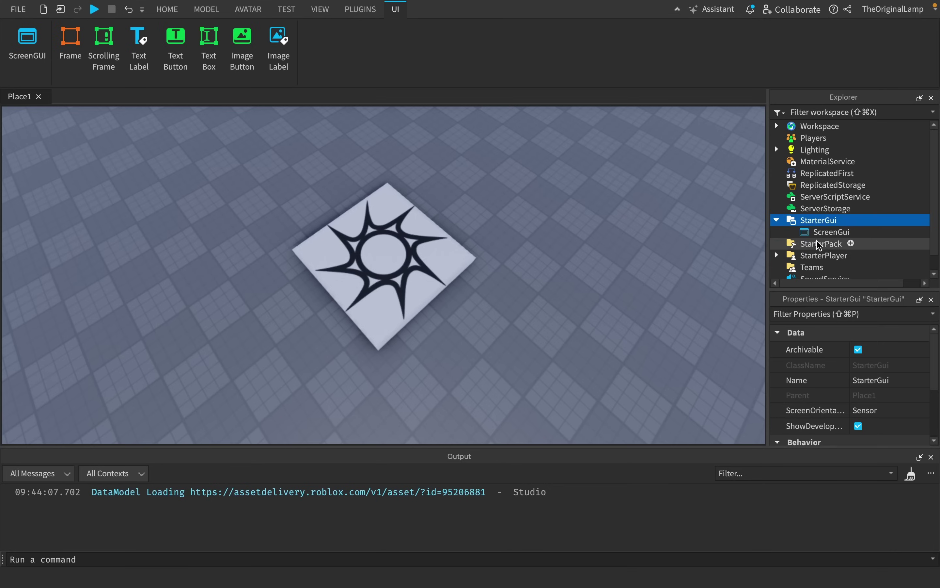
- Add a Frame to the ScreenGui and resize it to about 396 x 412 in the left half of the game view
{"action": "left_click", "coordinate": [860, 232]}
{"action": "type", "text": "fra"}
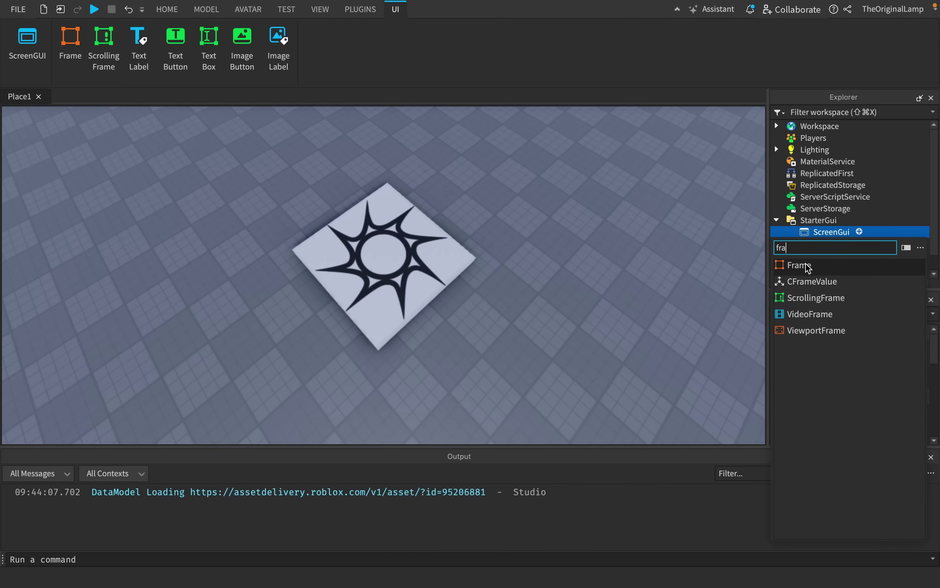
{"action": "key", "text": "Return"}
{"action": "left_click", "coordinate": [882, 371]}
{"action": "left_click_drag", "start_coordinate": [67, 171], "coordinate": [158, 311]}
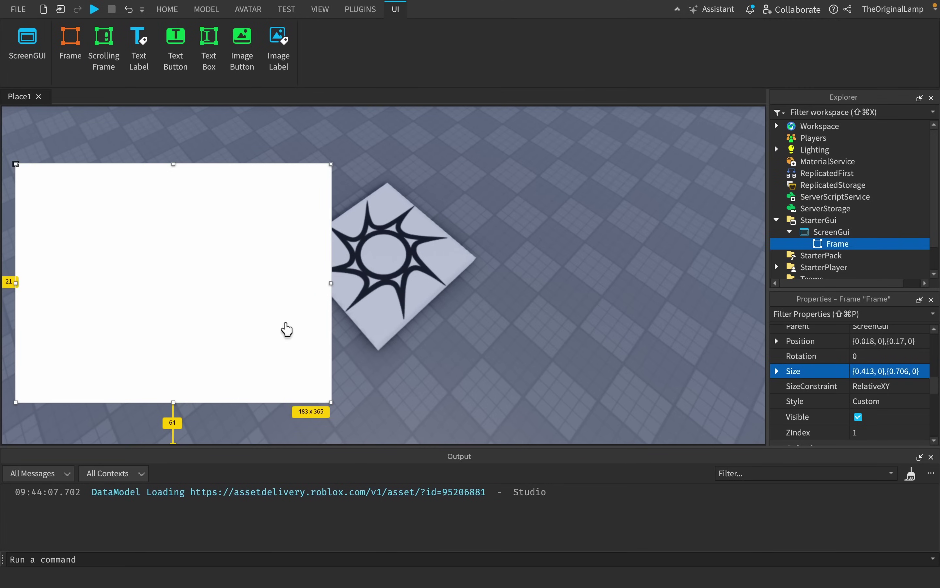
{"action": "left_click_drag", "start_coordinate": [330, 283], "coordinate": [262, 287]}
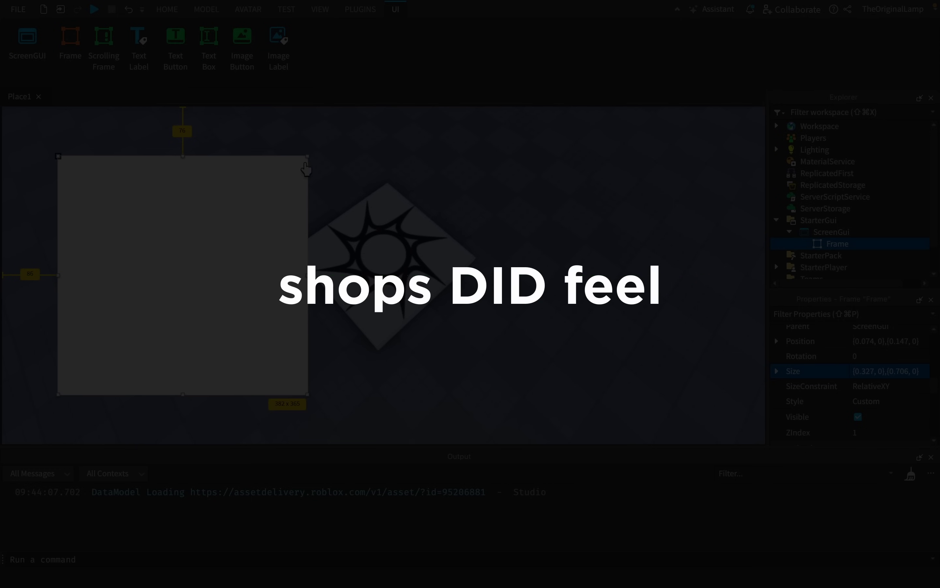
{"action": "left_click_drag", "start_coordinate": [308, 156], "coordinate": [316, 125]}
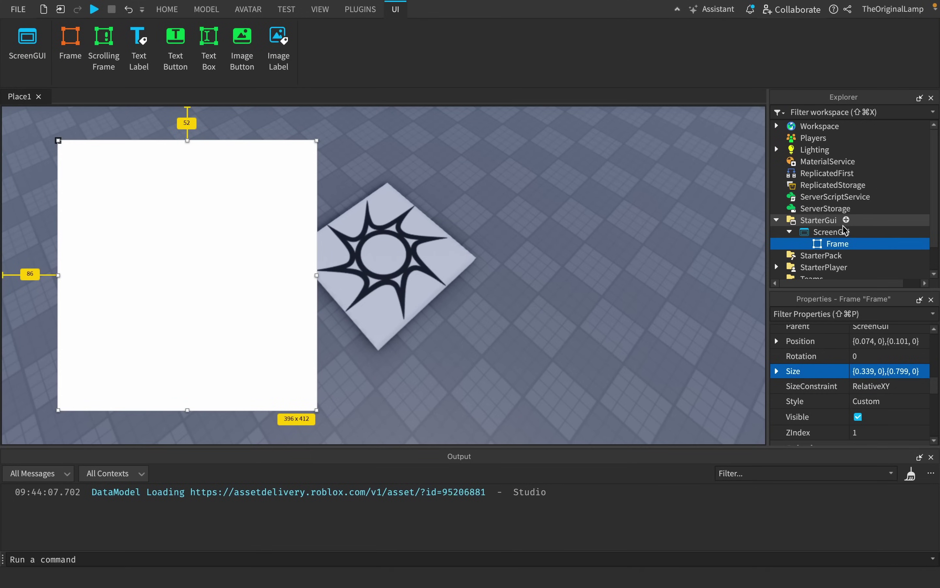
- Duplicate the ScreenGui and move the copy's frame beside the original, to about {0.582, 0},{0.101, 0}
{"action": "left_click", "coordinate": [779, 233]}
{"action": "key", "text": "super+d"}
{"action": "left_click", "coordinate": [790, 233]}
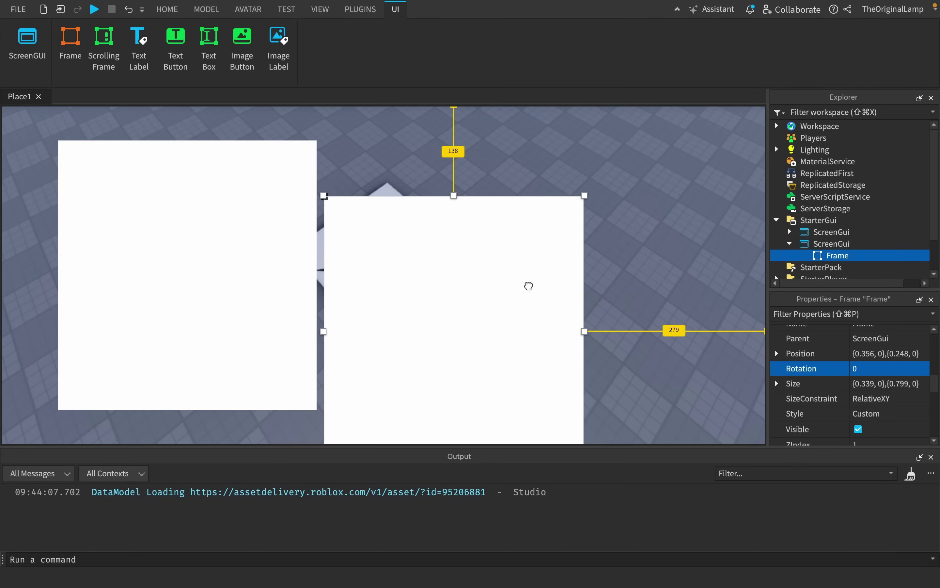
{"action": "left_click_drag", "start_coordinate": [529, 285], "coordinate": [653, 231]}
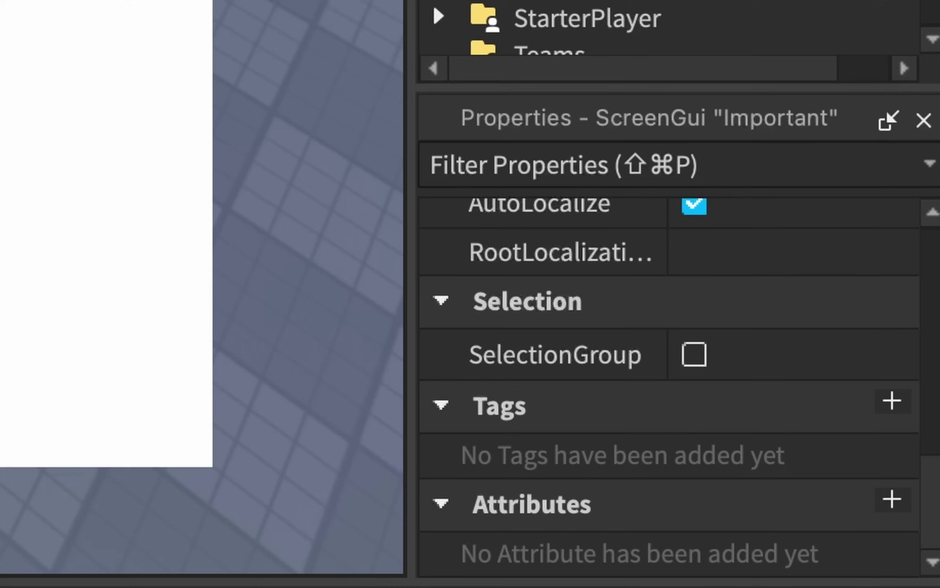
{"action": "left_click", "coordinate": [921, 244]}
{"action": "type", "text": "ui"}
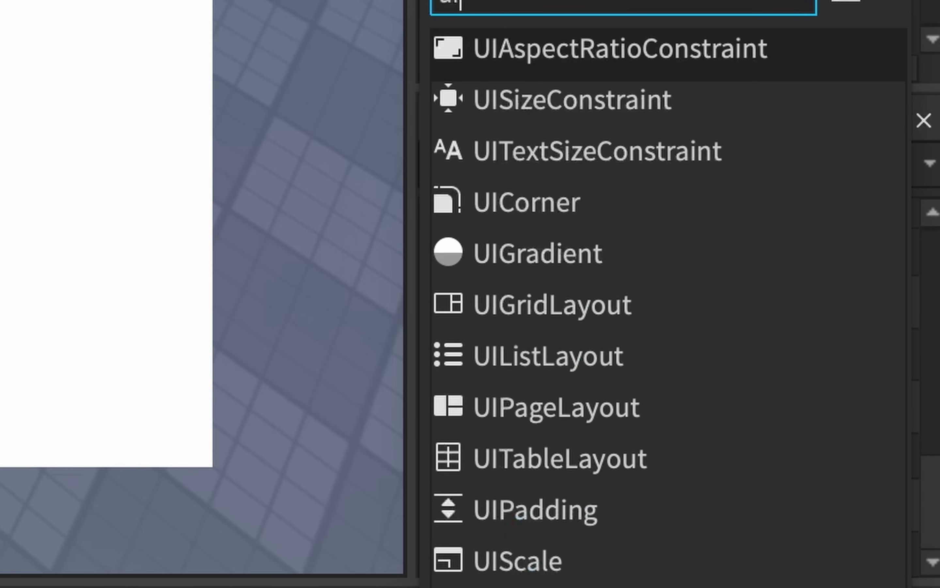
{"action": "left_click", "coordinate": [613, 187]}
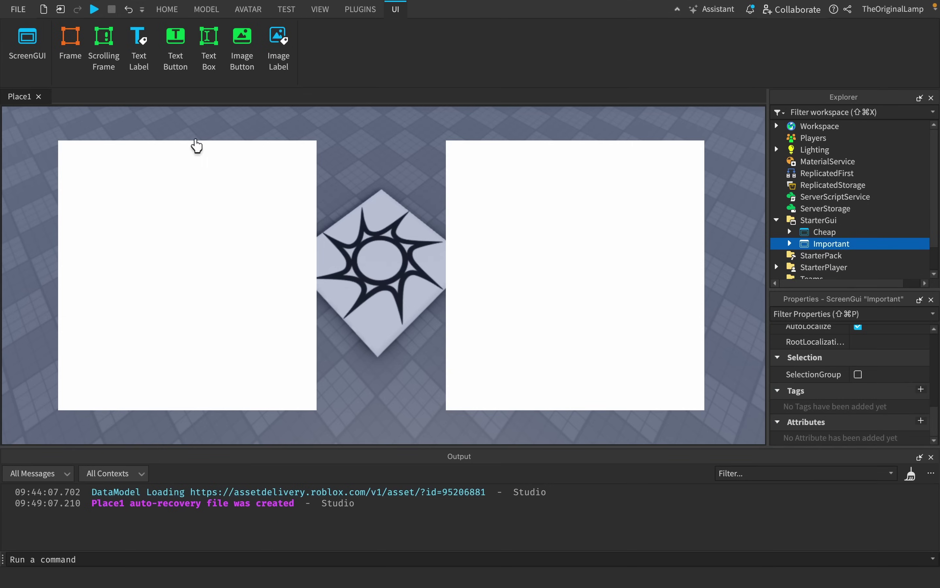
- Add a UICorner to the frame in the Important ScreenGui and set its CornerRadius to 0.05, 0
{"action": "left_click", "coordinate": [835, 232]}
{"action": "left_click", "coordinate": [839, 243]}
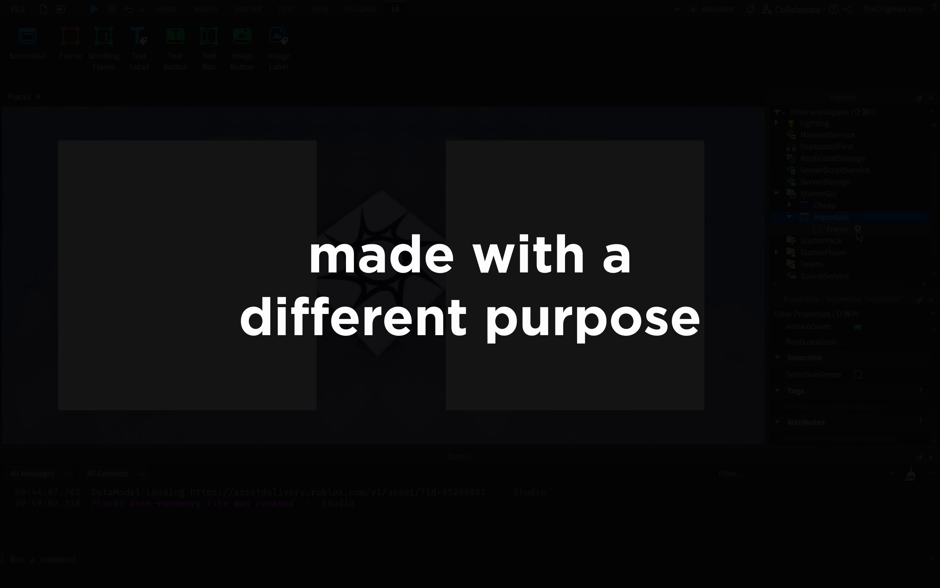
{"action": "left_click", "coordinate": [858, 229]}
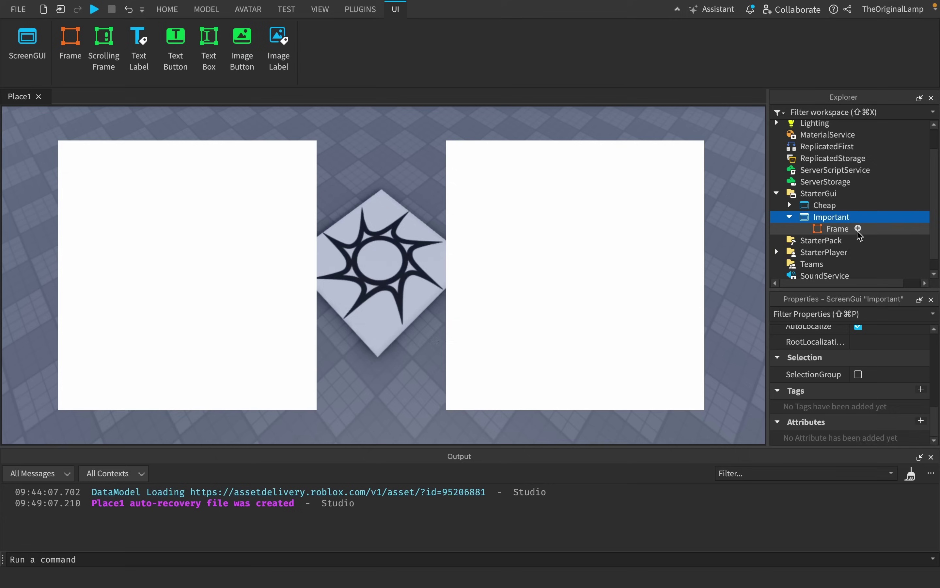
{"action": "type", "text": "UICorner"}
{"action": "key", "text": "Return"}
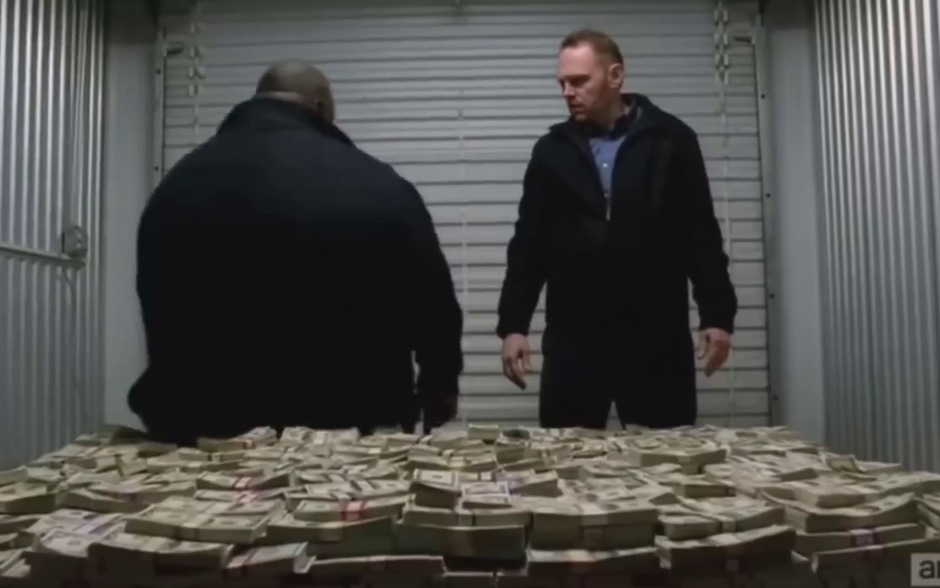
{"action": "type", "text": "0"}
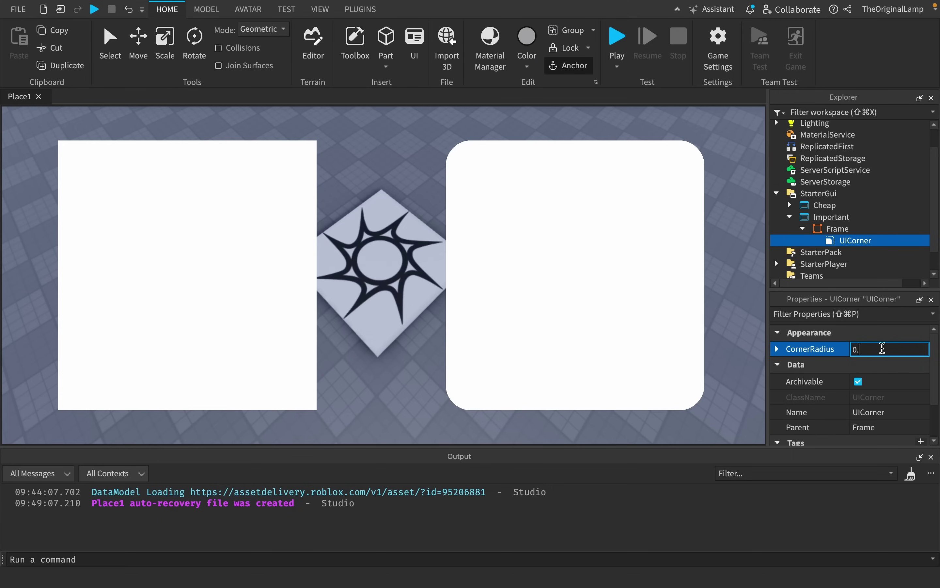
{"action": "type", "text": ".05"}
{"action": "key", "text": "Return"}
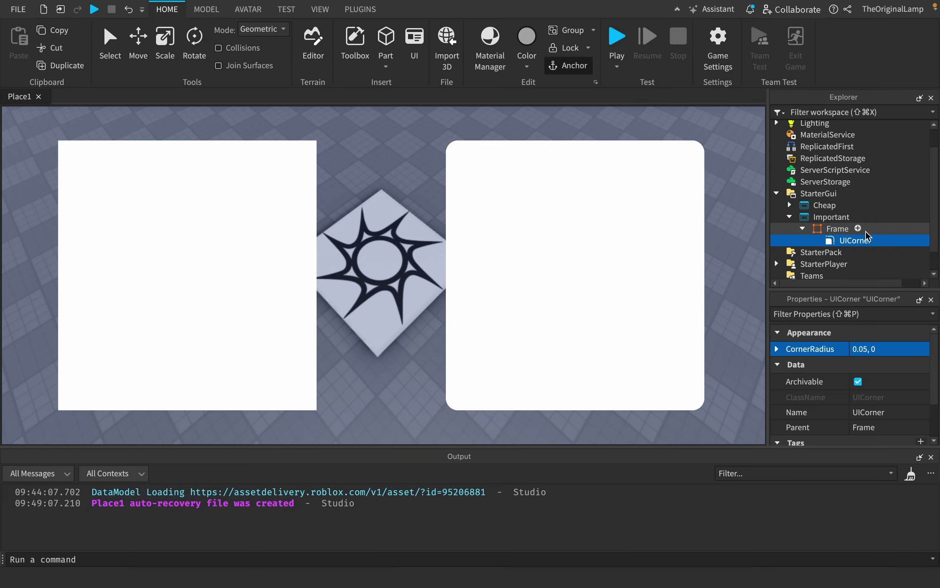
- Add a UIStroke to the Important frame and set its thickness to 3.2
{"action": "left_click", "coordinate": [859, 229]}
{"action": "type", "text": "str"}
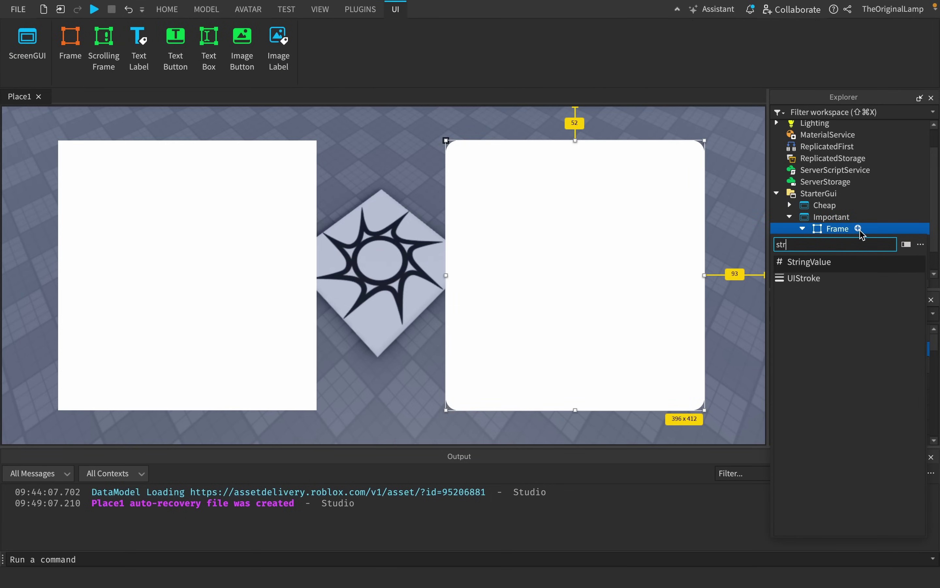
{"action": "type", "text": "o"}
{"action": "left_click", "coordinate": [818, 267]}
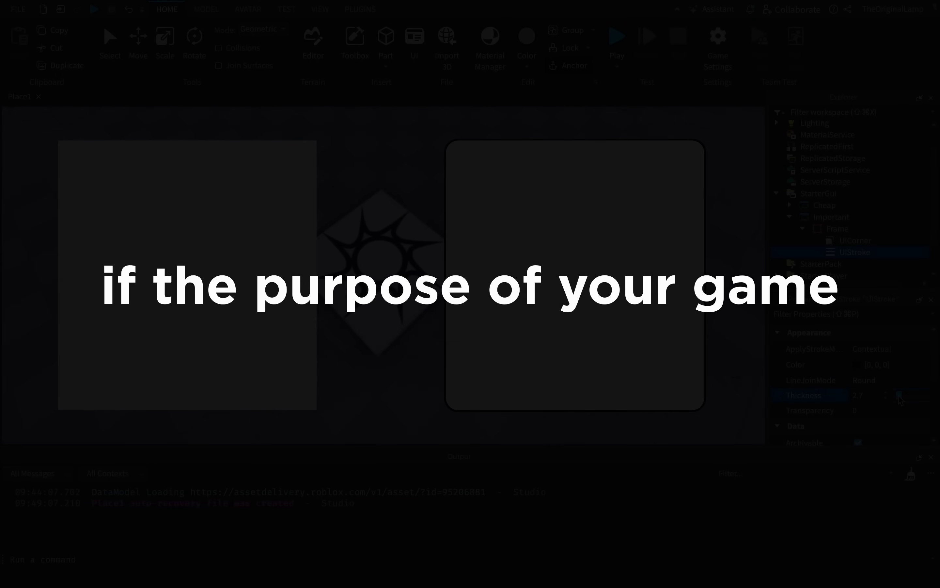
{"action": "left_click_drag", "start_coordinate": [900, 400], "coordinate": [901, 400]}
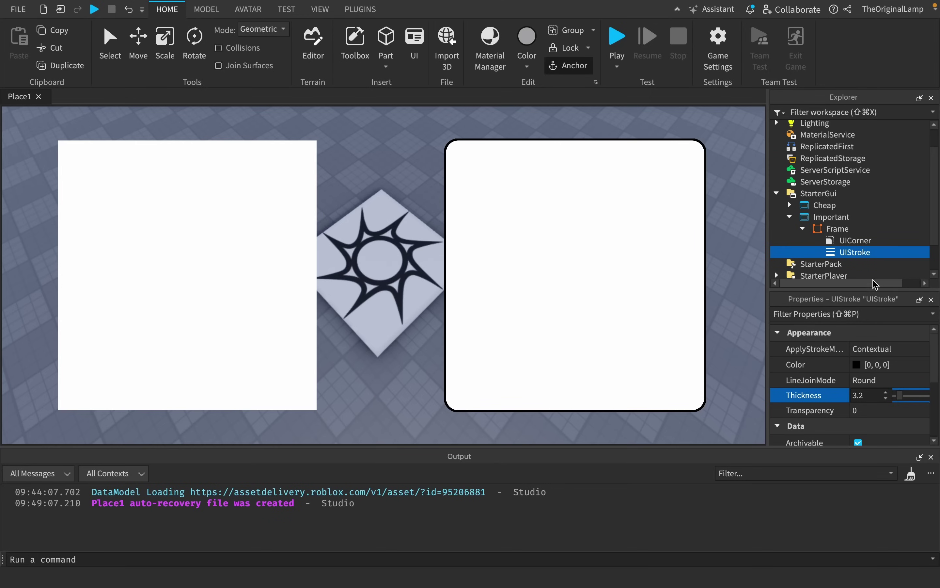
- Set the CornerRadius of the Important frame's UICorner to 0.02, 0
{"action": "left_click", "coordinate": [855, 240]}
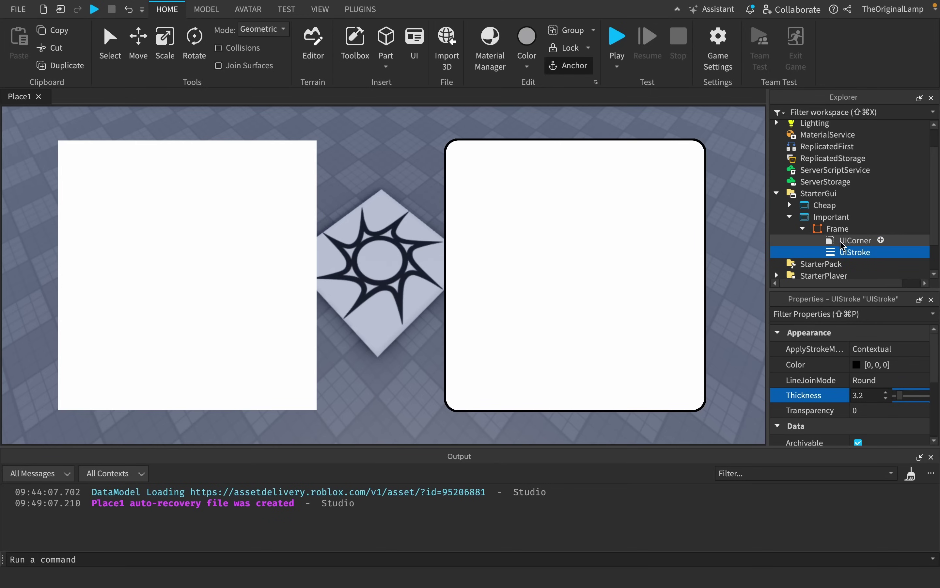
{"action": "left_click", "coordinate": [867, 348]}
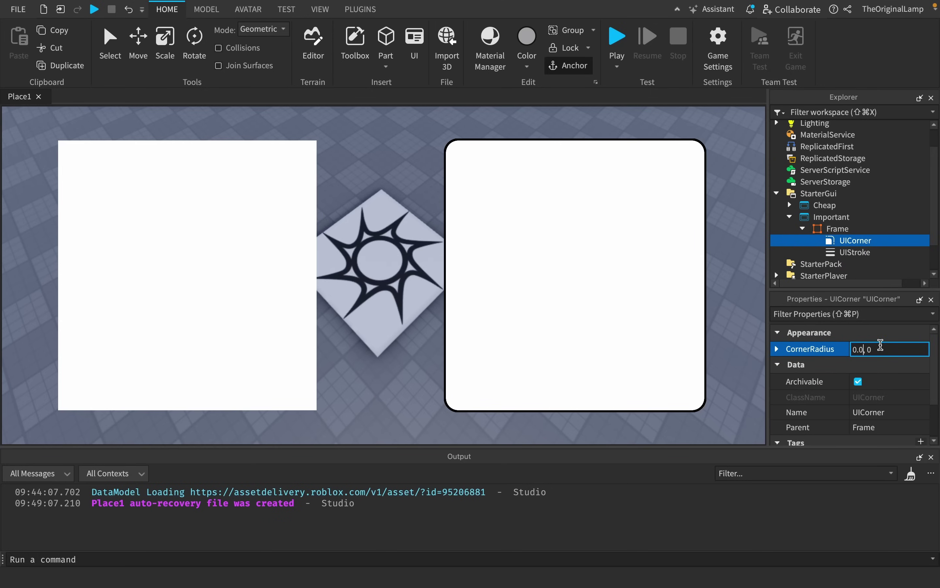
{"action": "type", "text": "2"}
{"action": "key", "text": "Return"}
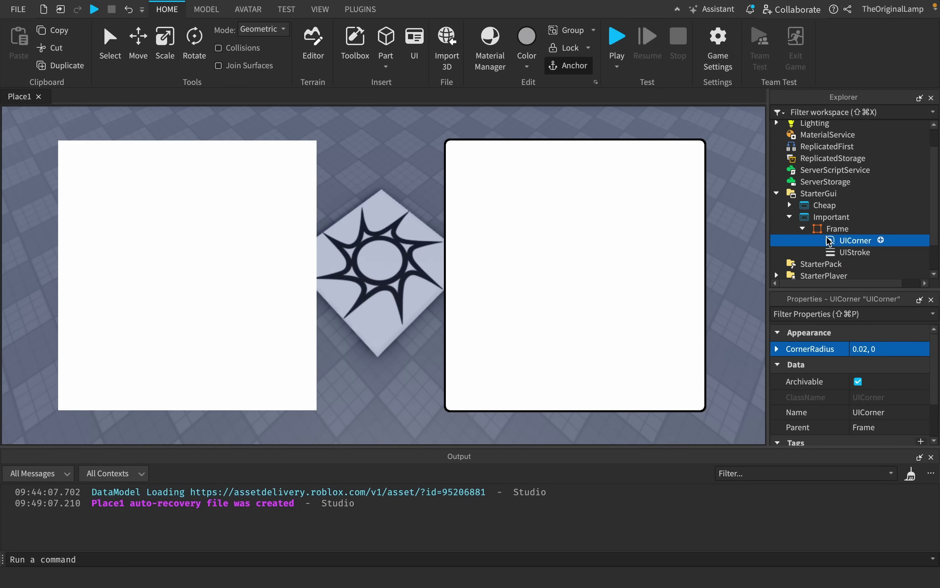
- Add a UIGradient to the Important frame
{"action": "left_click", "coordinate": [836, 229]}
{"action": "left_click", "coordinate": [858, 229]}
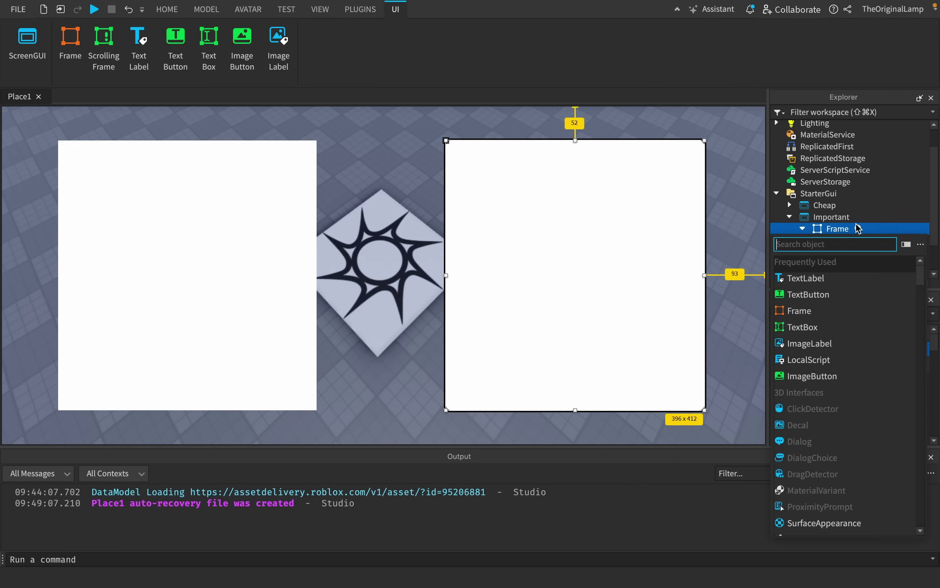
{"action": "type", "text": "grad"}
{"action": "key", "text": "Return"}
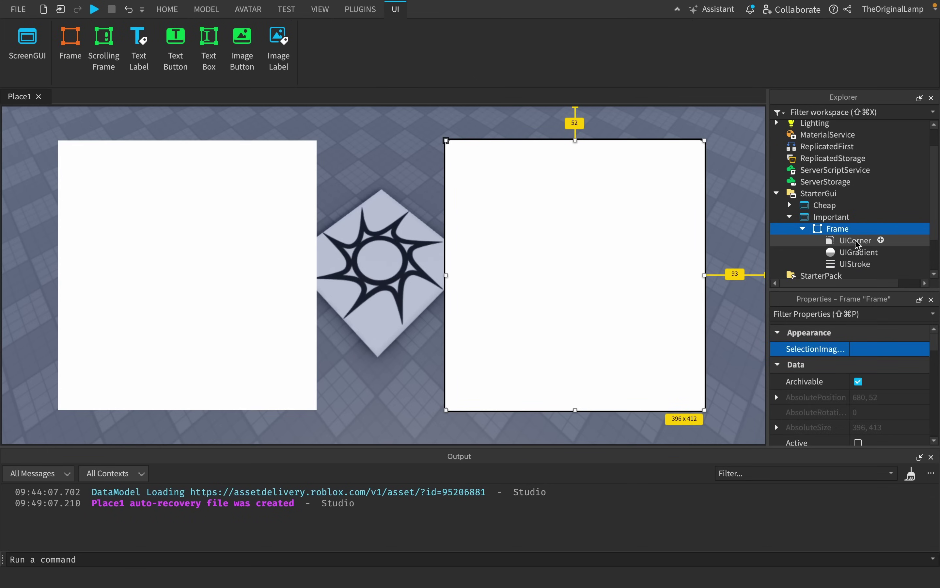
- Set the frame's UIGradient to run from orange (255, 177, 0) at the start to yellow at the end
{"action": "left_click", "coordinate": [859, 252]}
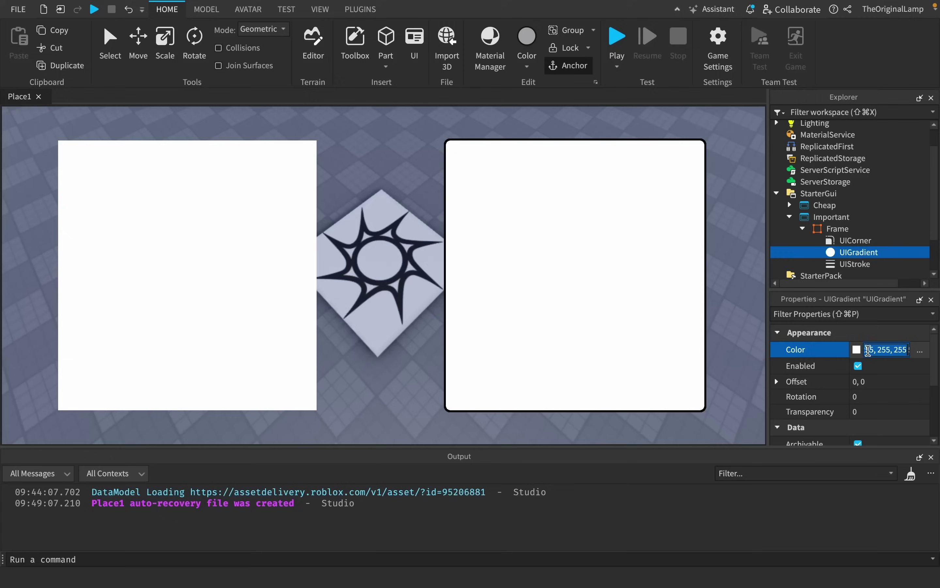
{"action": "left_click", "coordinate": [863, 347]}
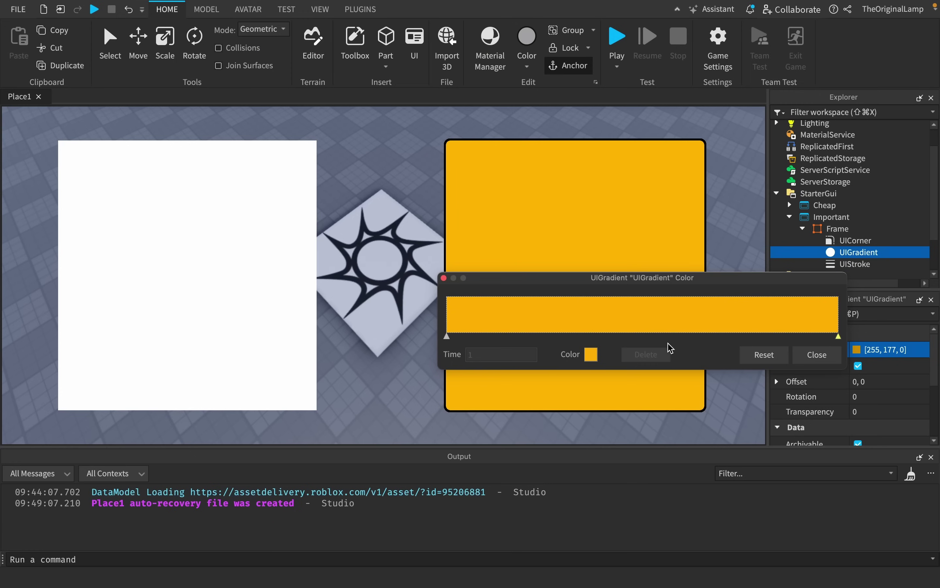
{"action": "left_click", "coordinate": [590, 354]}
{"action": "left_click", "coordinate": [711, 404]}
{"action": "left_click_drag", "start_coordinate": [713, 404], "coordinate": [724, 400]}
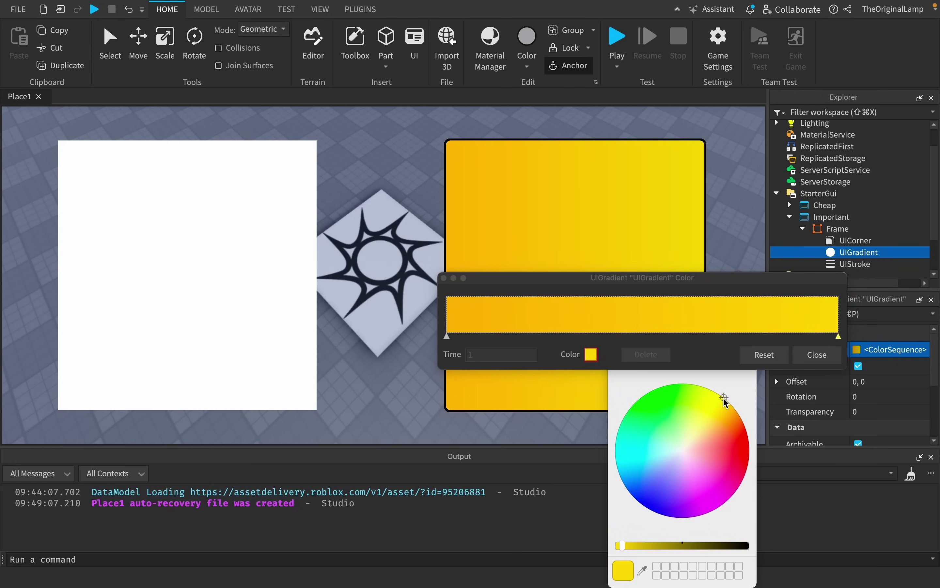
{"action": "left_click", "coordinate": [836, 355]}
- Set the UIGradient's rotation to 111 so the colours run diagonally down the frame
{"action": "left_click", "coordinate": [878, 397]}
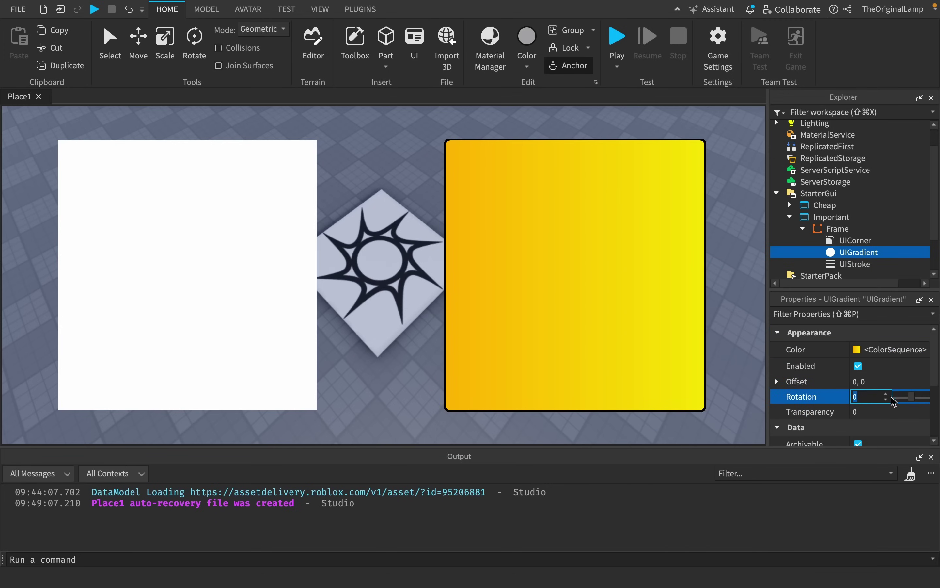
{"action": "mouse_move", "coordinate": [916, 398]}
{"action": "left_mouse_down"}
{"action": "mouse_move", "coordinate": [905, 399]}
{"action": "mouse_move", "coordinate": [922, 400]}
{"action": "left_mouse_up"}
{"action": "left_click", "coordinate": [855, 240]}
- Copy the frame's UIGradient and paste it into the UIStroke
{"action": "left_click", "coordinate": [839, 253]}
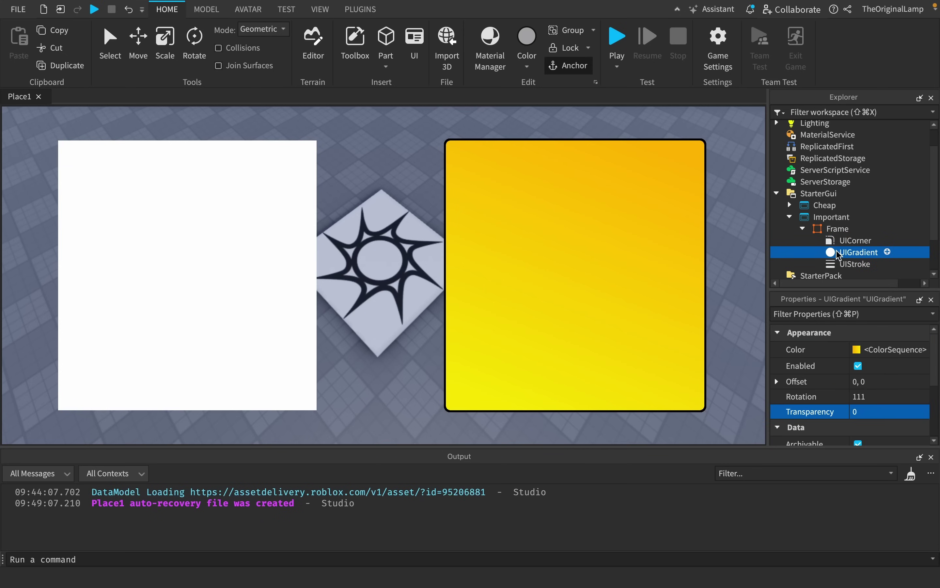
{"action": "key", "text": "super+c"}
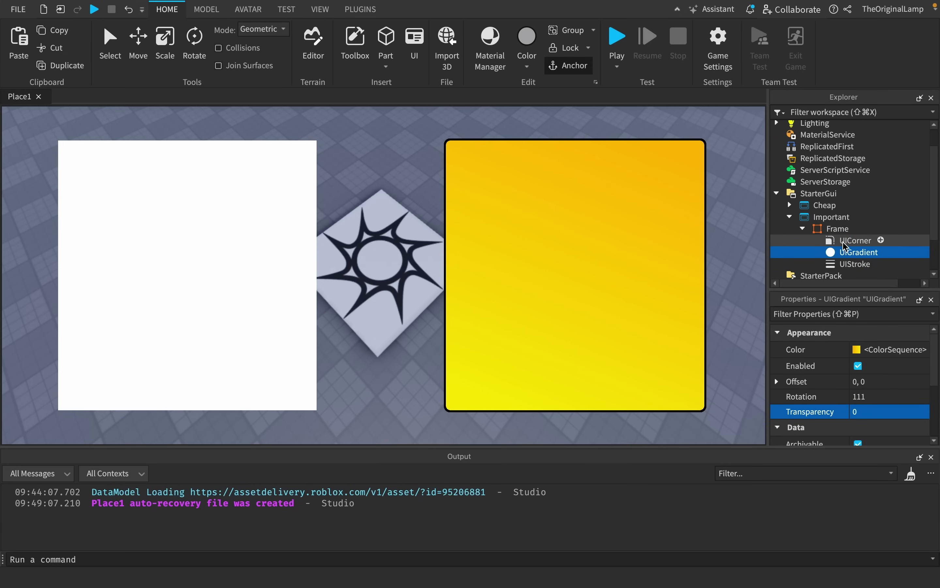
{"action": "left_click", "coordinate": [843, 266]}
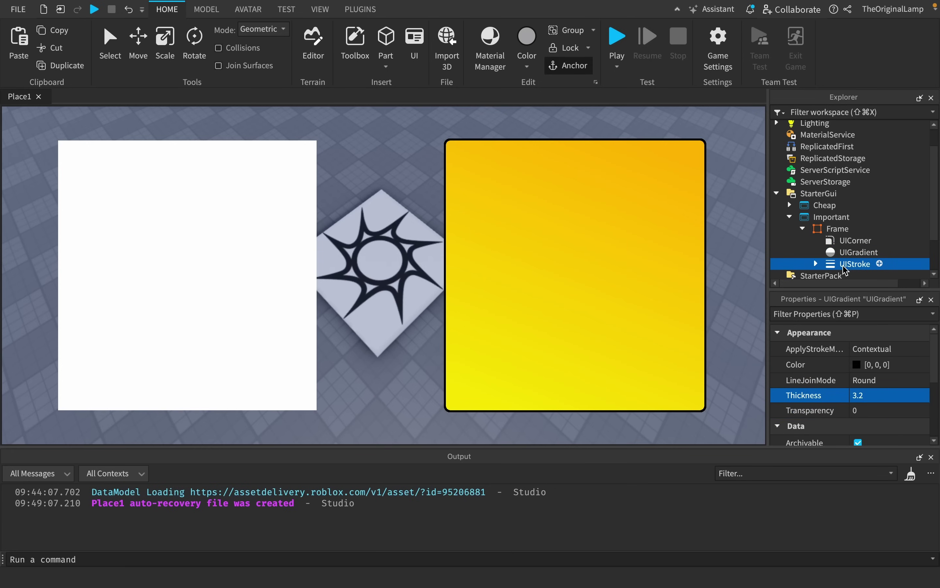
{"action": "key", "text": "super+shift+v"}
- Set the UIStroke's color to white (255, 255, 255)
{"action": "left_click", "coordinate": [854, 263]}
{"action": "left_click", "coordinate": [857, 364]}
{"action": "left_click", "coordinate": [676, 521]}
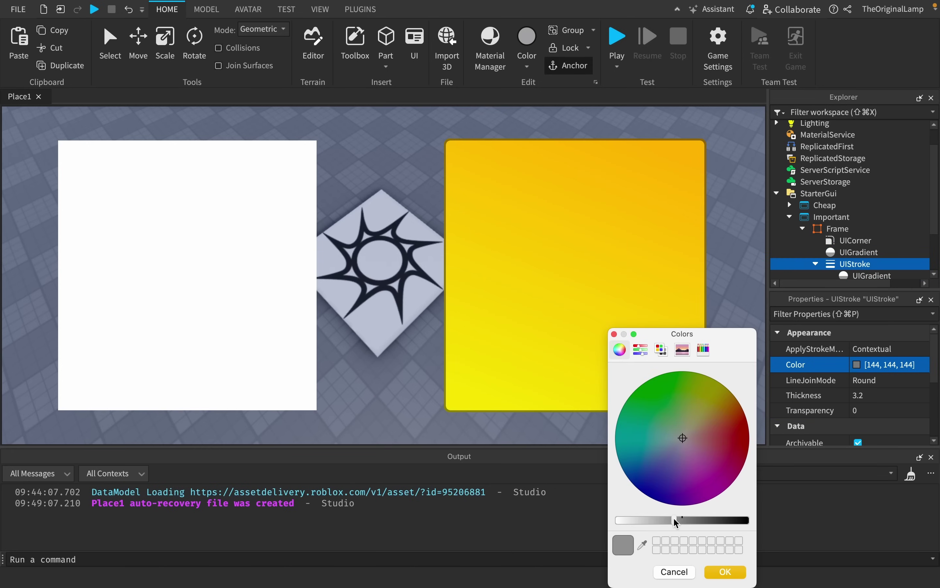
{"action": "mouse_move", "coordinate": [676, 523]}
{"action": "left_mouse_down"}
{"action": "mouse_move", "coordinate": [623, 513]}
{"action": "mouse_move", "coordinate": [647, 519]}
{"action": "mouse_move", "coordinate": [576, 520]}
{"action": "left_mouse_up"}
{"action": "left_click", "coordinate": [711, 571]}
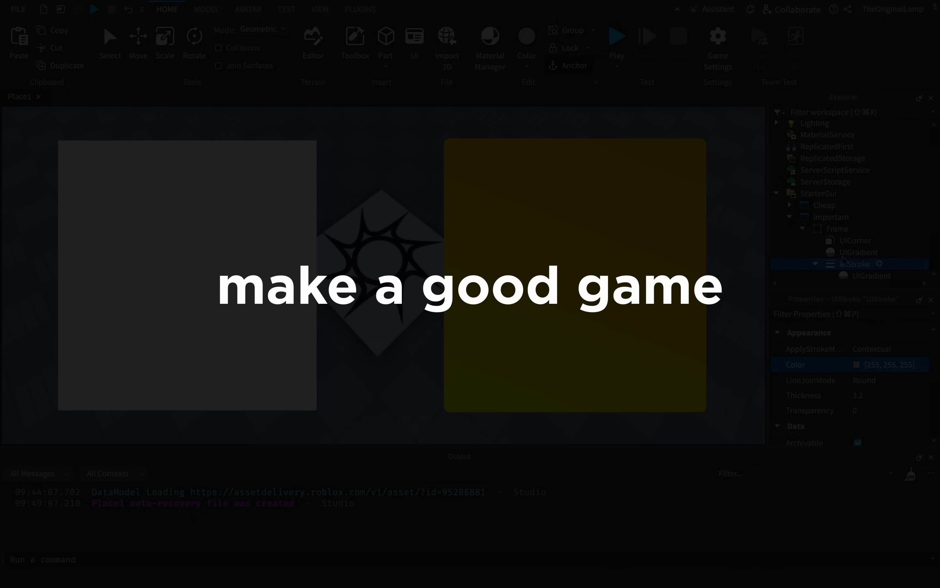
- Darken the Important frame's background color to dark grey (66, 66, 66)
{"action": "left_click", "coordinate": [835, 229]}
{"action": "scroll", "coordinate": [797, 377], "scroll_direction": "down", "scroll_amount": 5}
{"action": "scroll", "coordinate": [858, 376], "scroll_direction": "up", "scroll_amount": 3}
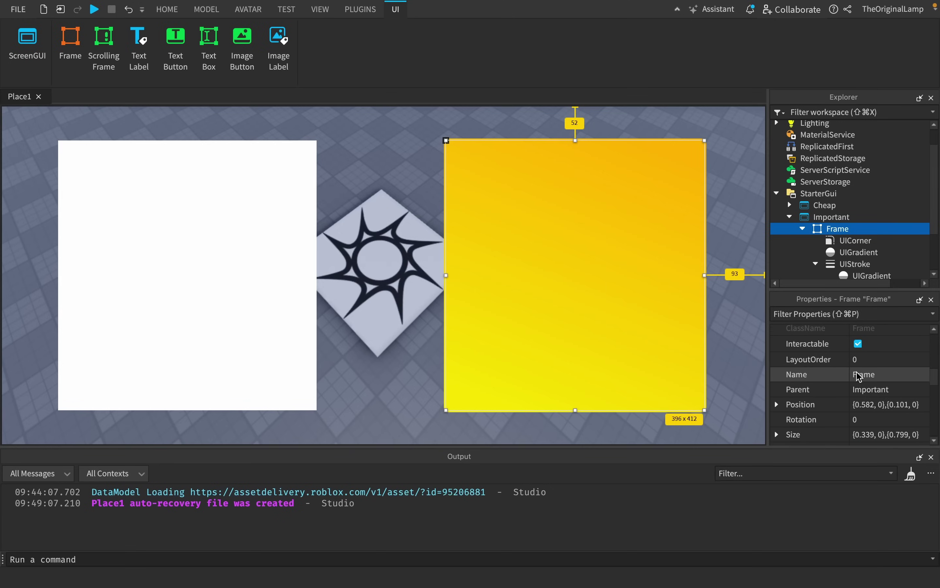
{"action": "scroll", "coordinate": [859, 376], "scroll_direction": "down", "scroll_amount": 5}
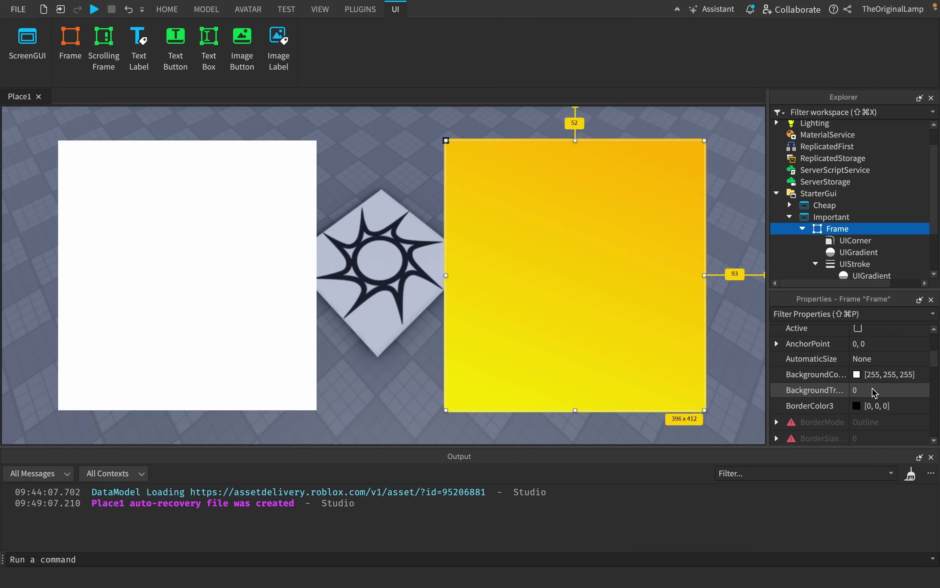
{"action": "left_click", "coordinate": [879, 390]}
{"action": "left_click", "coordinate": [856, 374]}
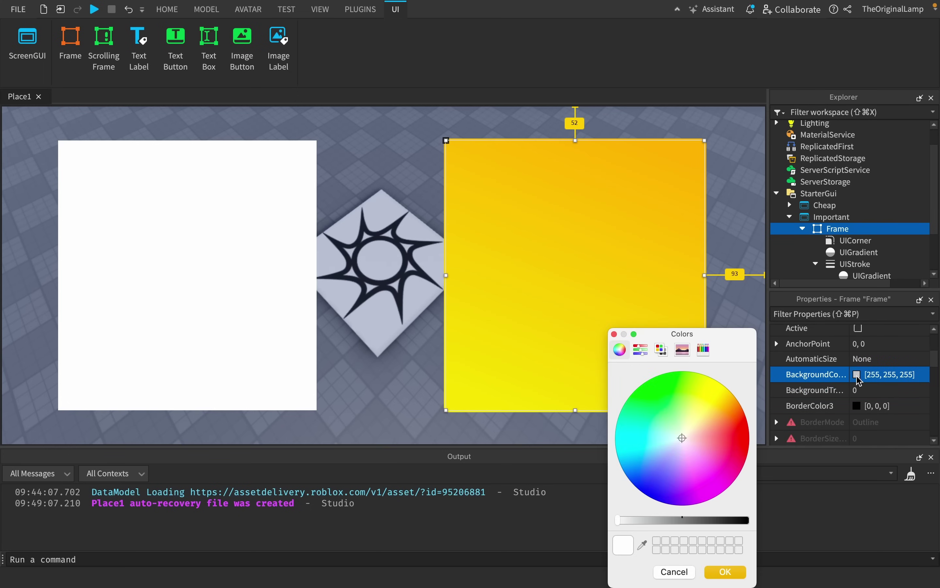
{"action": "left_click_drag", "start_coordinate": [656, 521], "coordinate": [714, 522]}
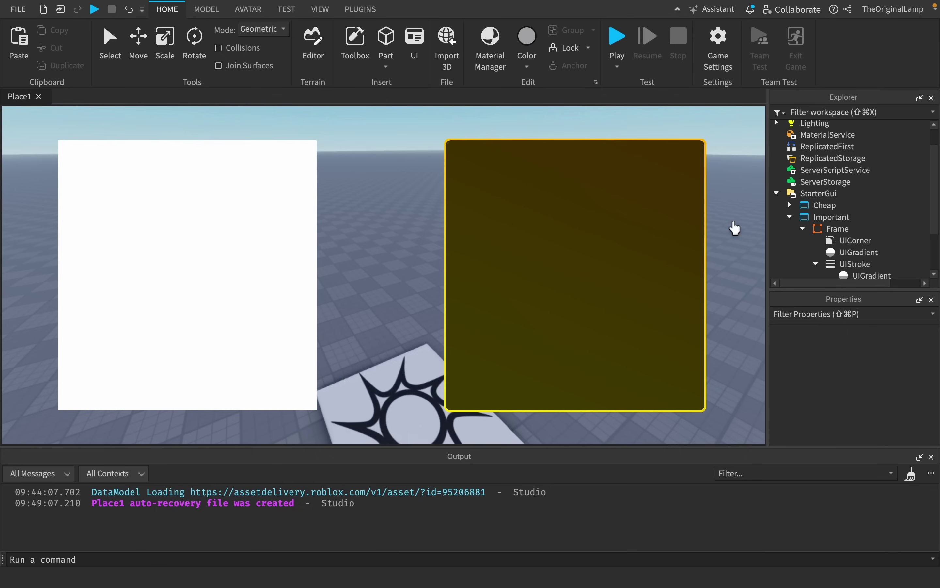
{"action": "right_click_drag", "start_coordinate": [734, 227], "coordinate": [734, 227]}
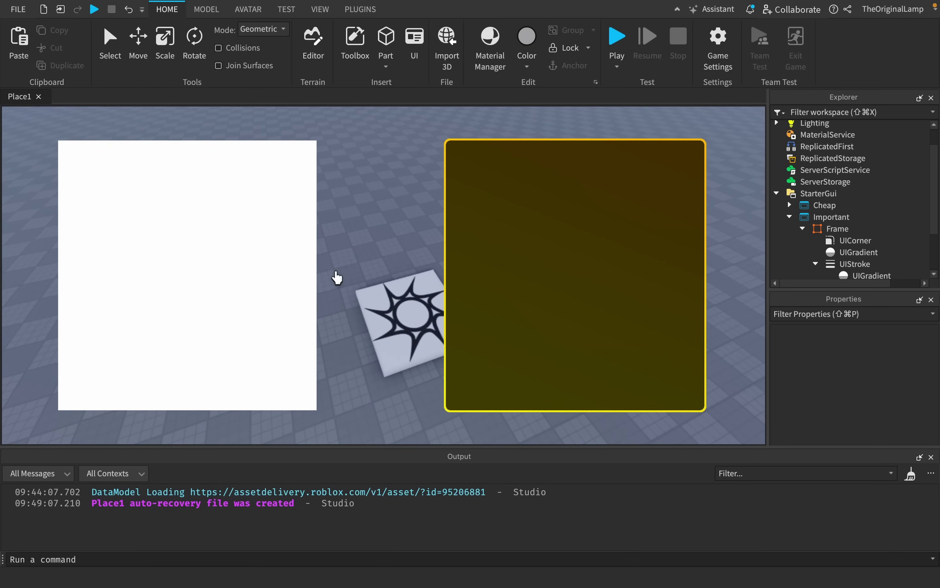
{"action": "scroll", "coordinate": [335, 274], "scroll_direction": "up", "scroll_amount": 4}
{"action": "right_click_drag", "start_coordinate": [372, 249], "coordinate": [373, 250]}
{"action": "scroll", "coordinate": [373, 250], "scroll_direction": "down", "scroll_amount": 5}
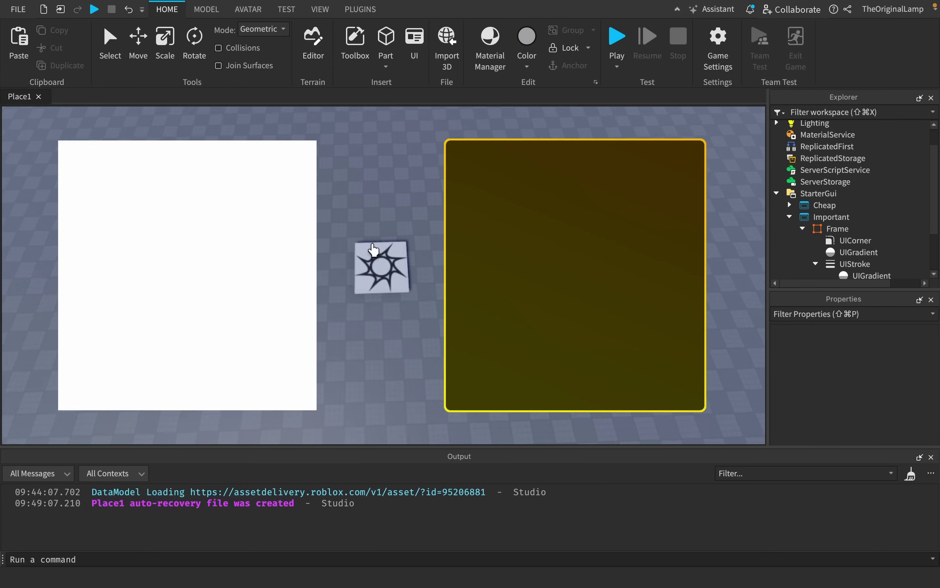
{"action": "scroll", "coordinate": [377, 258], "scroll_direction": "up", "scroll_amount": 1}
{"action": "scroll", "coordinate": [378, 265], "scroll_direction": "up", "scroll_amount": 2}
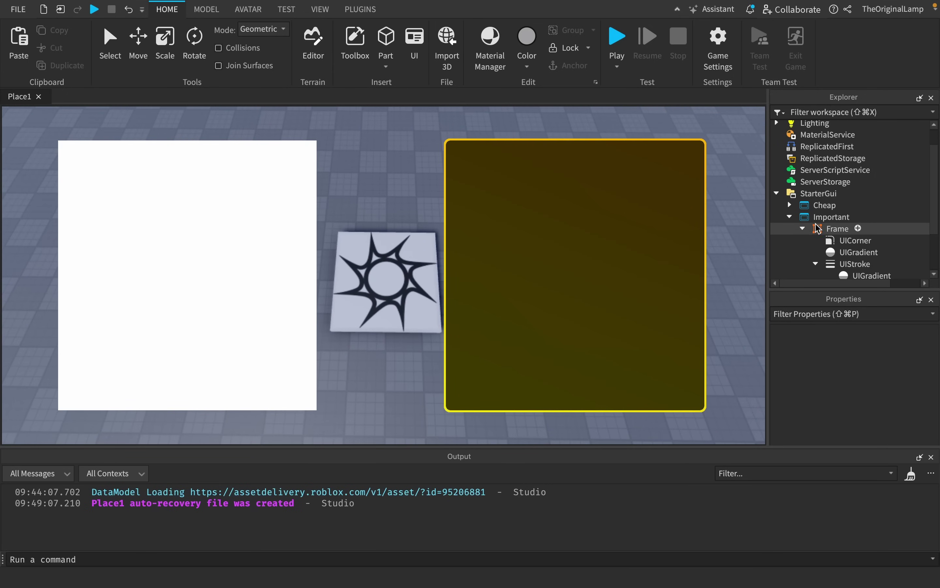
- Insert a ScrollingFrame into the Important GUI's frame
{"action": "scroll", "coordinate": [822, 190], "scroll_direction": "down", "scroll_amount": 2}
{"action": "left_click", "coordinate": [839, 201]}
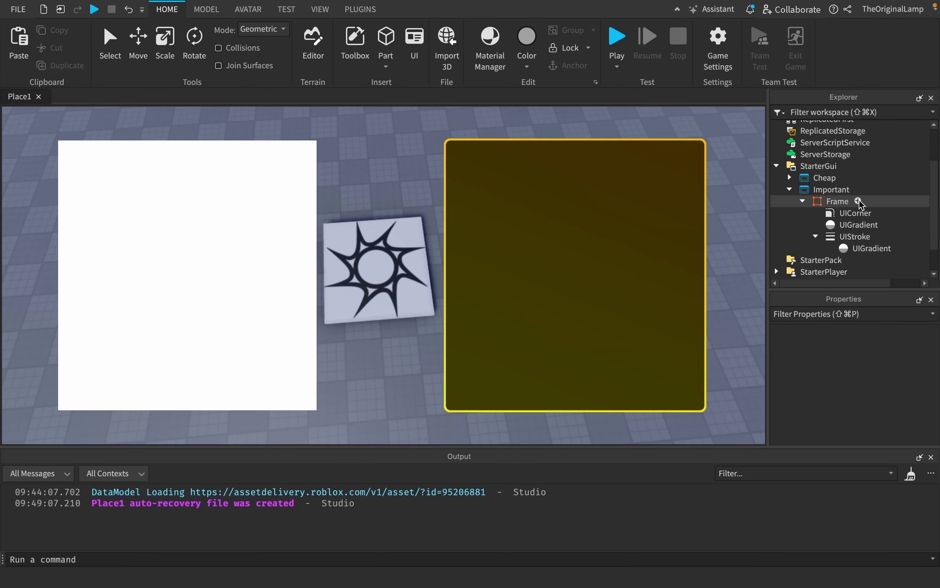
{"action": "left_click", "coordinate": [858, 201]}
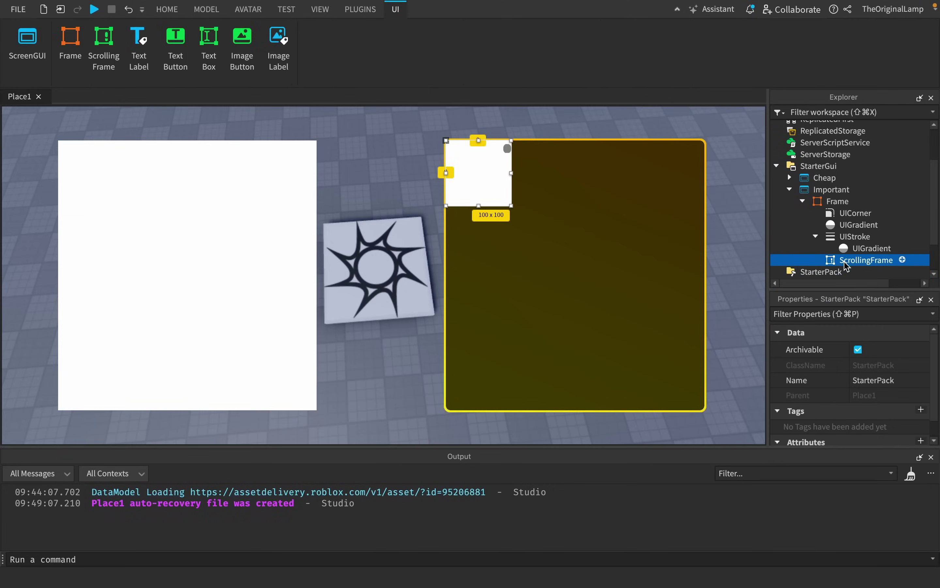
- Set the ScrollingFrame's Size to {1, 0},{1, 0} so it fills its parent frame
{"action": "scroll", "coordinate": [855, 375], "scroll_direction": "up", "scroll_amount": 3}
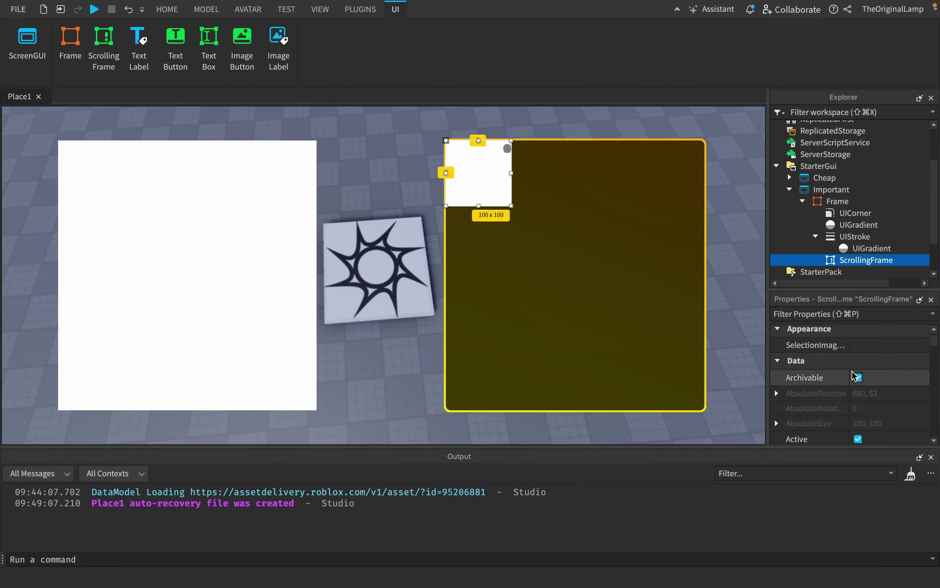
{"action": "scroll", "coordinate": [855, 375], "scroll_direction": "down", "scroll_amount": 5}
{"action": "scroll", "coordinate": [854, 375], "scroll_direction": "up", "scroll_amount": 3}
{"action": "left_click", "coordinate": [880, 401]}
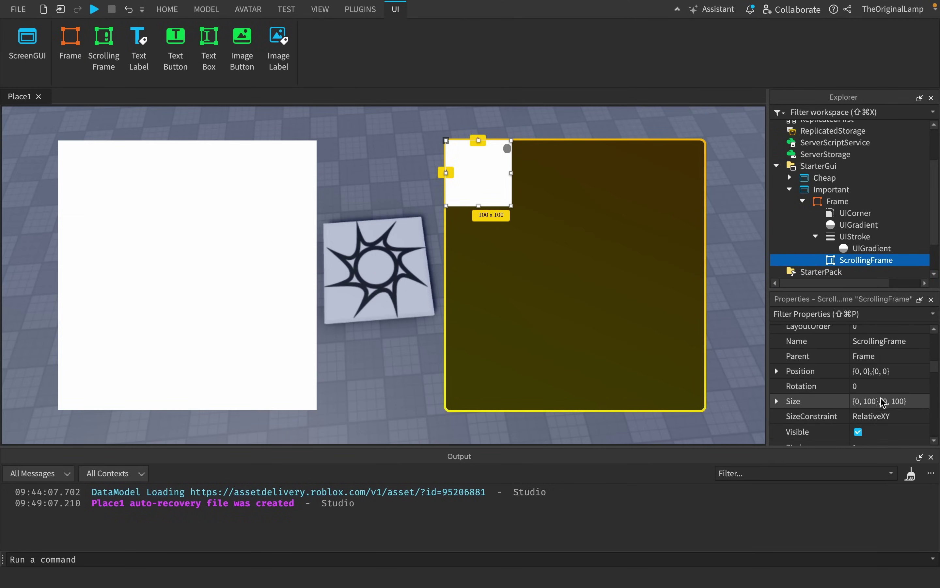
{"action": "type", "text": "1"}
{"action": "key", "text": "Return"}
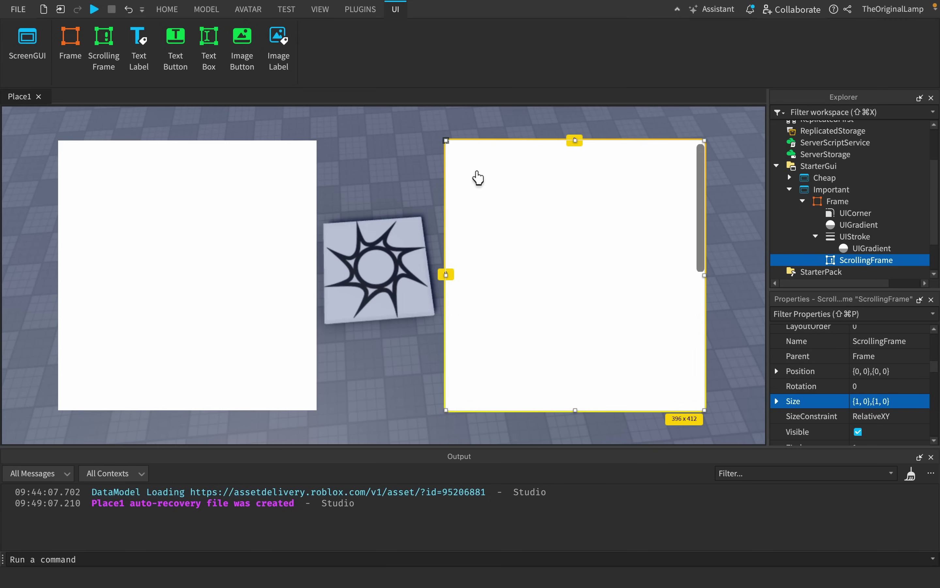
- Shrink the ScrollingFrame to about 332 x 343, centred in the Important frame, and set its BackgroundTransparency to 1
{"action": "left_click_drag", "start_coordinate": [446, 142], "coordinate": [488, 191]}
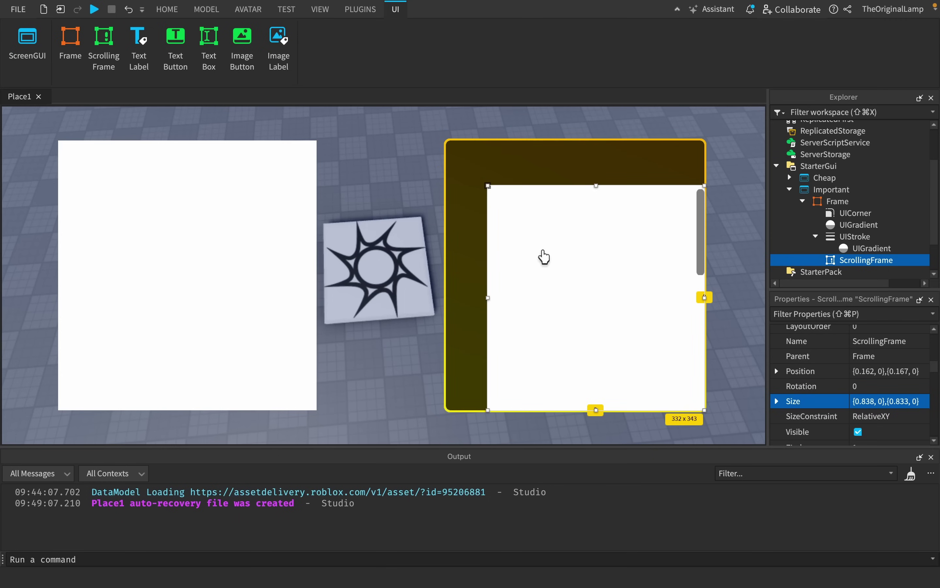
{"action": "mouse_move", "coordinate": [541, 256]}
{"action": "left_mouse_down"}
{"action": "mouse_move", "coordinate": [524, 239]}
{"action": "mouse_move", "coordinate": [532, 243]}
{"action": "left_mouse_up"}
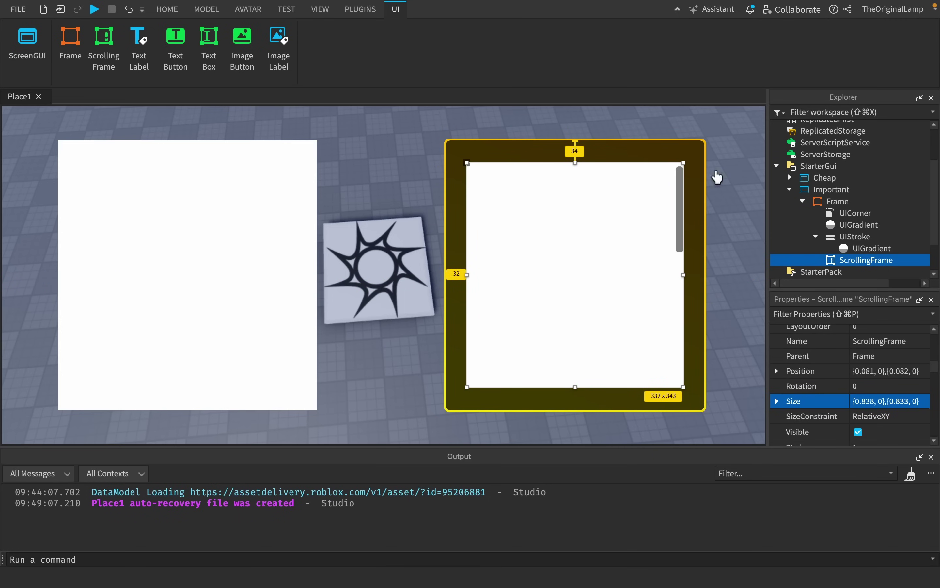
{"action": "scroll", "coordinate": [870, 383], "scroll_direction": "down", "scroll_amount": 5}
{"action": "scroll", "coordinate": [870, 383], "scroll_direction": "up", "scroll_amount": 3}
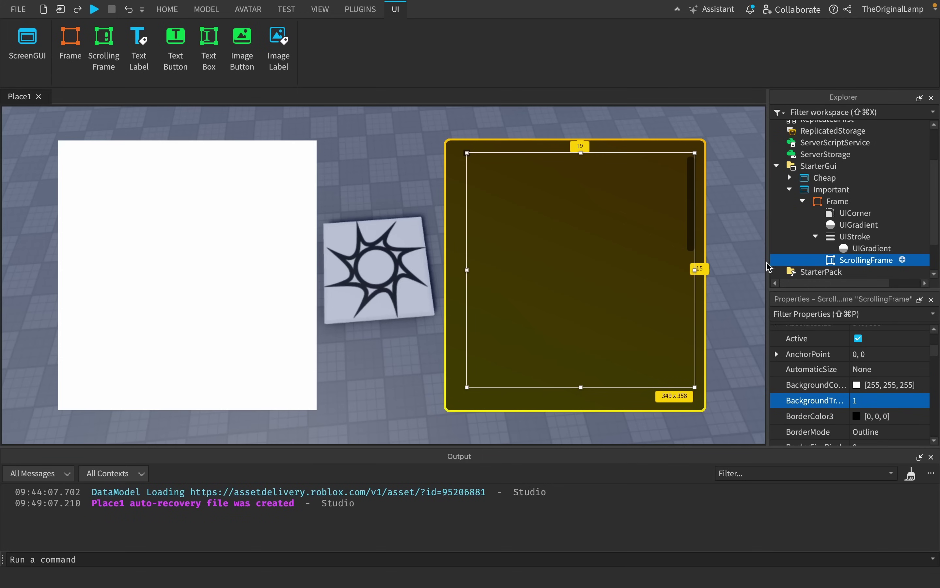
- Resize the ScrollingFrame to about 334 x 342 with even margins inside the Important frame
{"action": "left_click", "coordinate": [542, 258]}
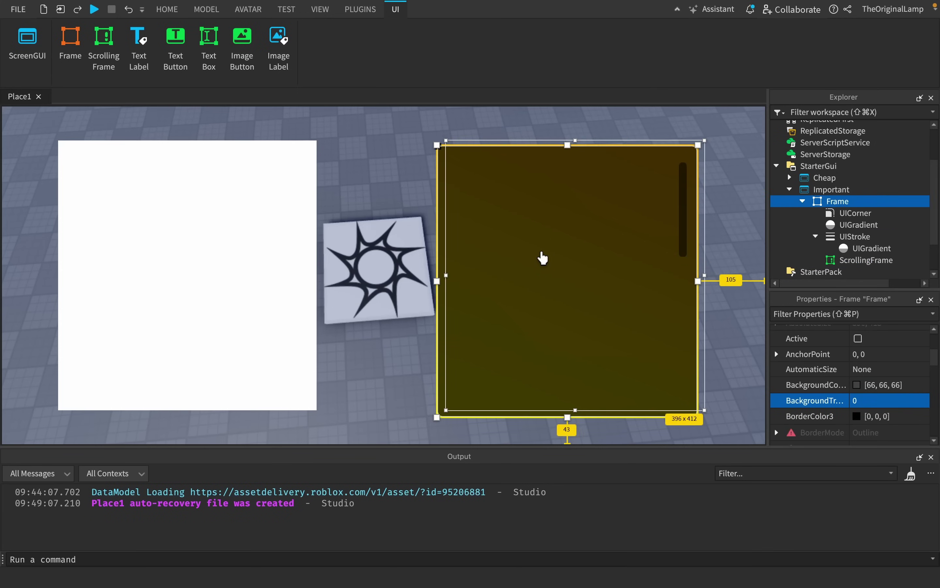
{"action": "left_click", "coordinate": [834, 260]}
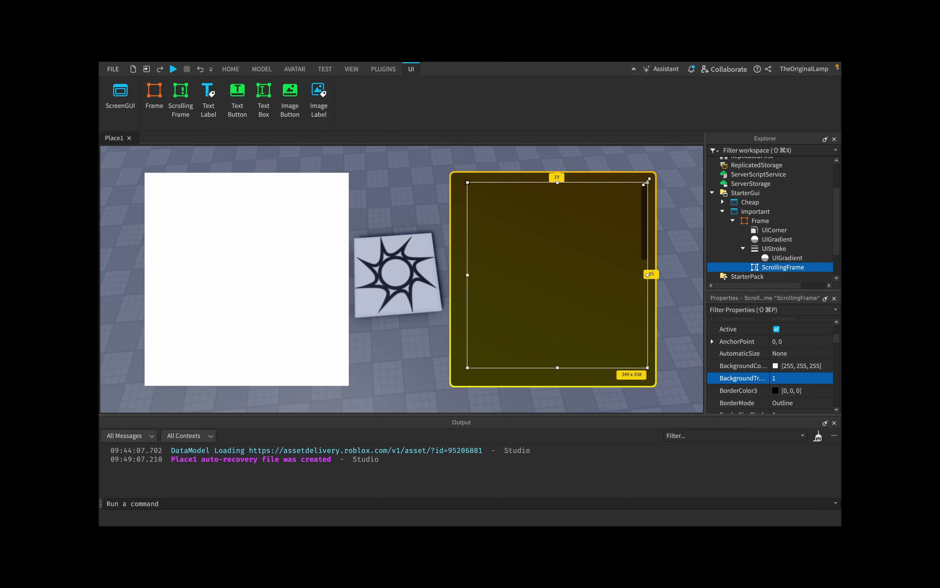
{"action": "left_click_drag", "start_coordinate": [692, 153], "coordinate": [680, 162]}
{"action": "left_click_drag", "start_coordinate": [595, 216], "coordinate": [597, 216]}
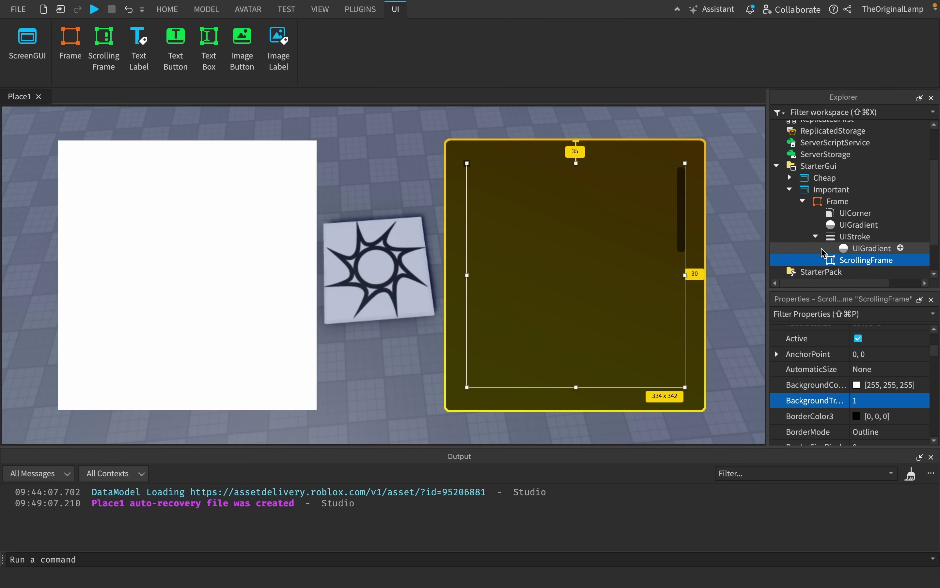
- Add a UIListLayout and a "Buy" TextButton with a yellow-to-orange gradient to the ScrollingFrame
{"action": "left_click", "coordinate": [860, 249]}
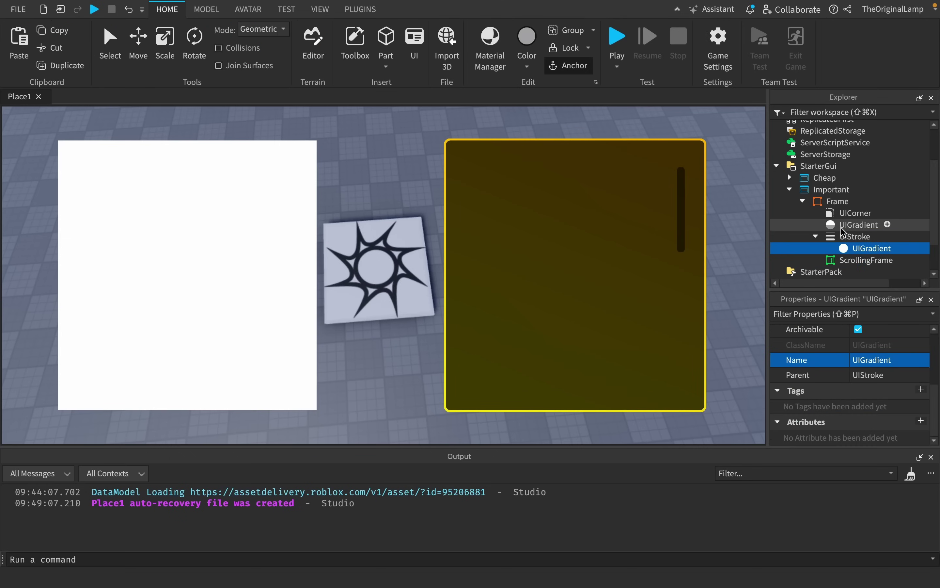
{"action": "left_click", "coordinate": [872, 260]}
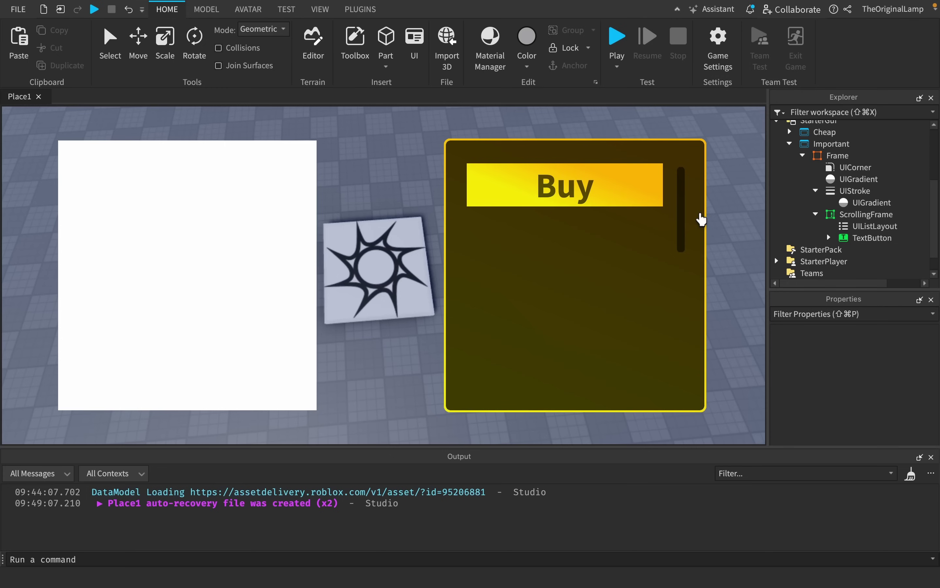
- Duplicate the Buy TextButton several times so the copies fill the ScrollingFrame's list
{"action": "left_click", "coordinate": [842, 239]}
{"action": "key", "text": "ctrl+d"}
{"action": "key", "text": "super+d"}
{"action": "key", "text": "super+d"}
{"action": "key", "text": "super+d"}
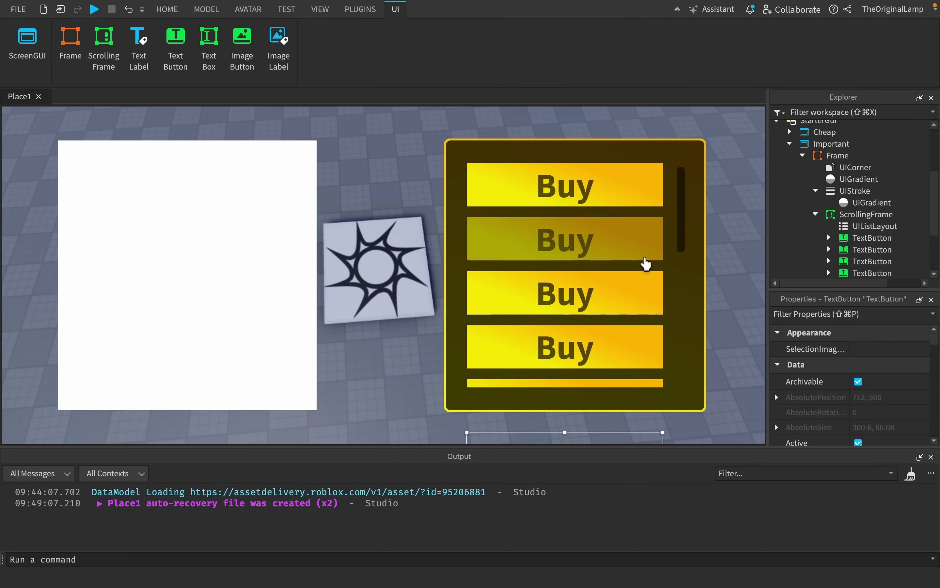
- Try to scroll the list of Buy buttons, and undo the accidental move of the Important frame
{"action": "left_click_drag", "start_coordinate": [677, 238], "coordinate": [681, 247]}
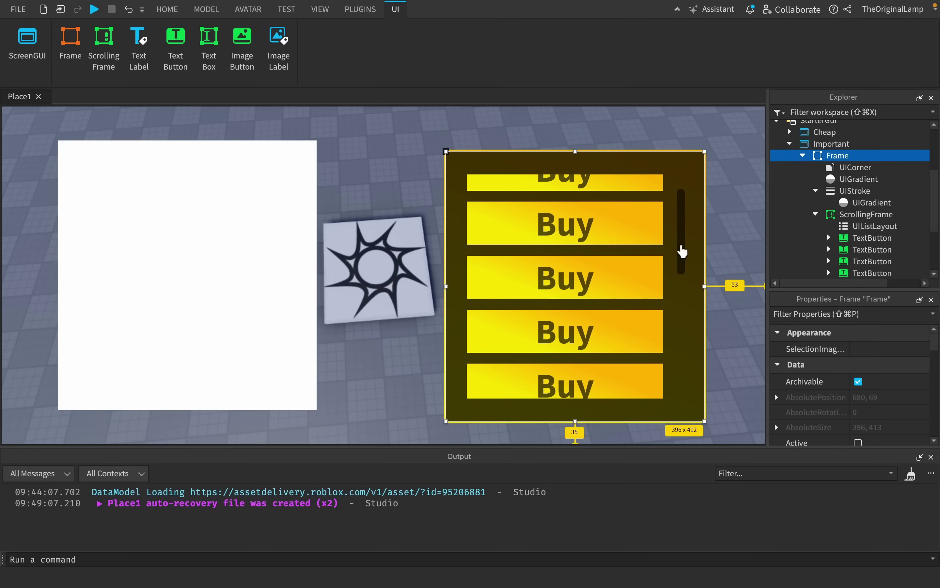
{"action": "key", "text": "super+z"}
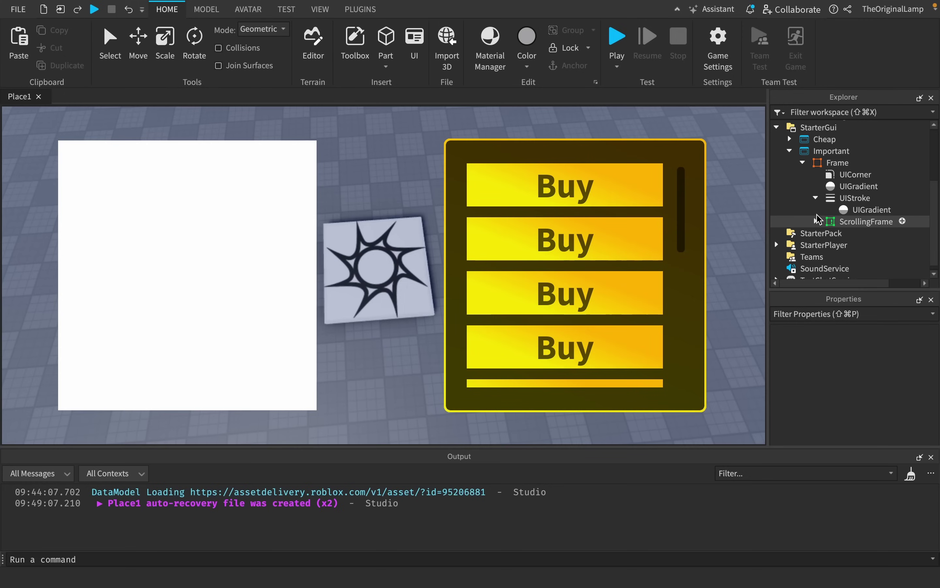
{"action": "scroll", "coordinate": [574, 268], "scroll_direction": "down", "scroll_amount": 3}
{"action": "scroll", "coordinate": [573, 265], "scroll_direction": "up", "scroll_amount": 5}
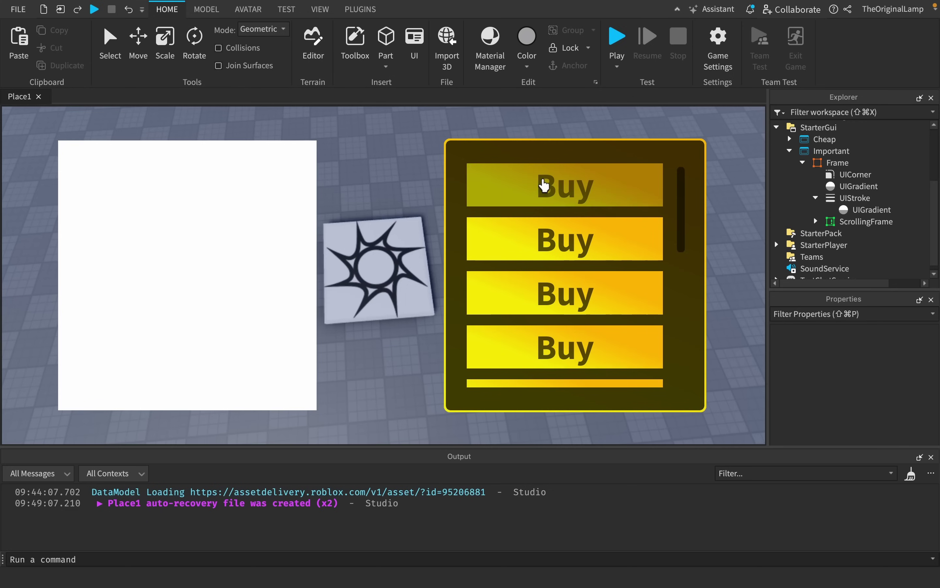
- Add three TextButtons to the Cheap GUI, scattered over the white frame, with the upper two reading PREMIUM and 1000 CASH
{"action": "left_click", "coordinate": [789, 151]}
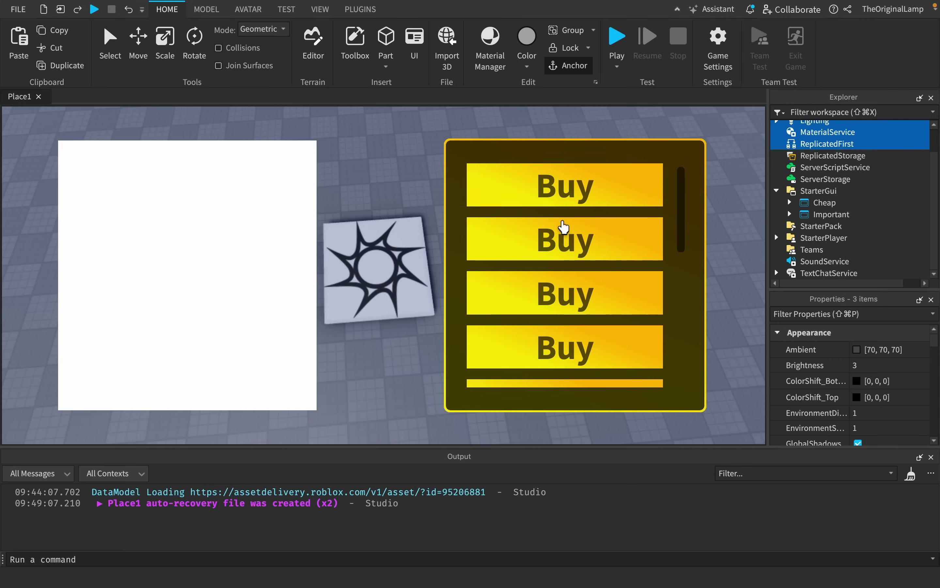
{"action": "left_click", "coordinate": [789, 202]}
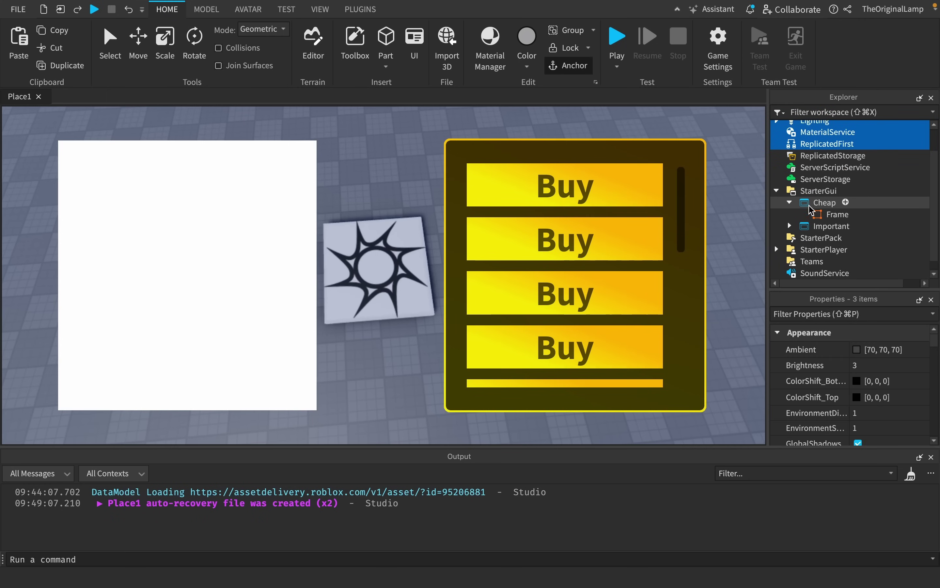
{"action": "left_click", "coordinate": [846, 202]}
{"action": "type", "text": "tex"}
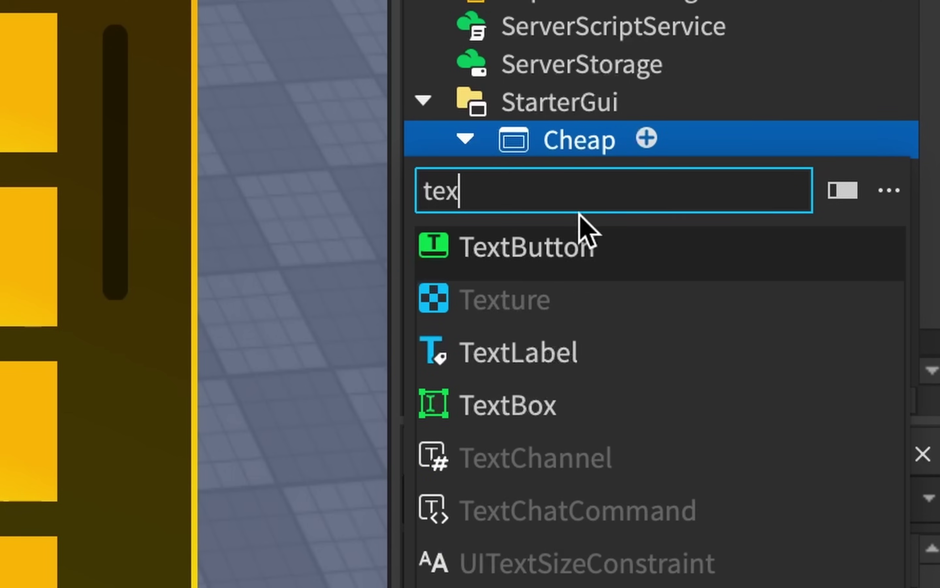
{"action": "left_click", "coordinate": [824, 235]}
{"action": "left_click_drag", "start_coordinate": [350, 221], "coordinate": [562, 361]}
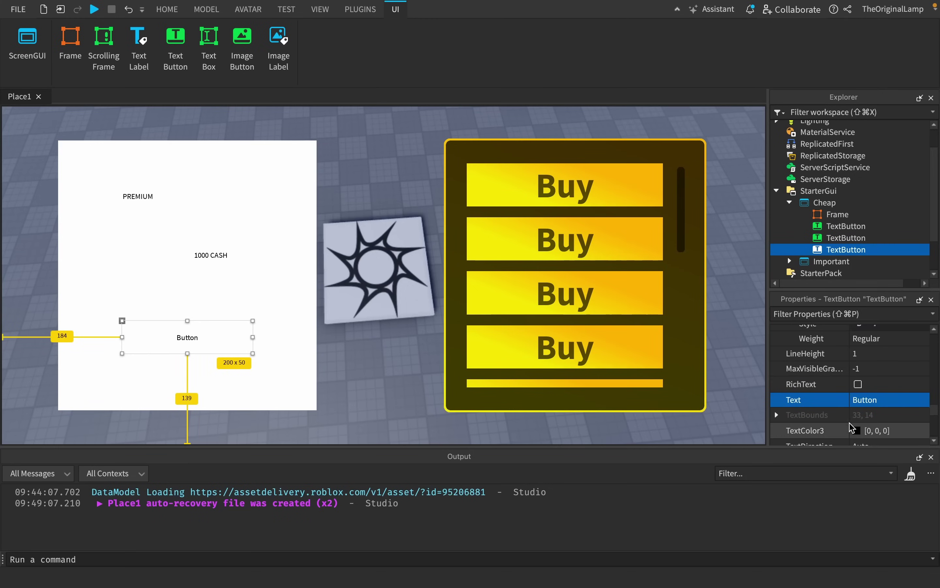
- Set the text of the lowest TextButton in the Cheap GUI to INF CASH
{"action": "left_click", "coordinate": [867, 402]}
{"action": "type", "text": "INF CASH"}
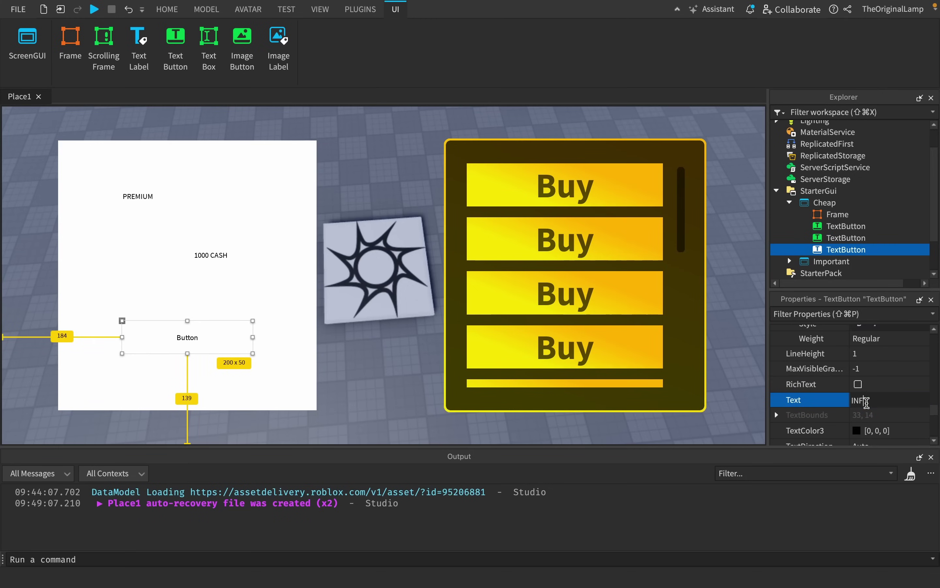
{"action": "key", "text": "Return"}
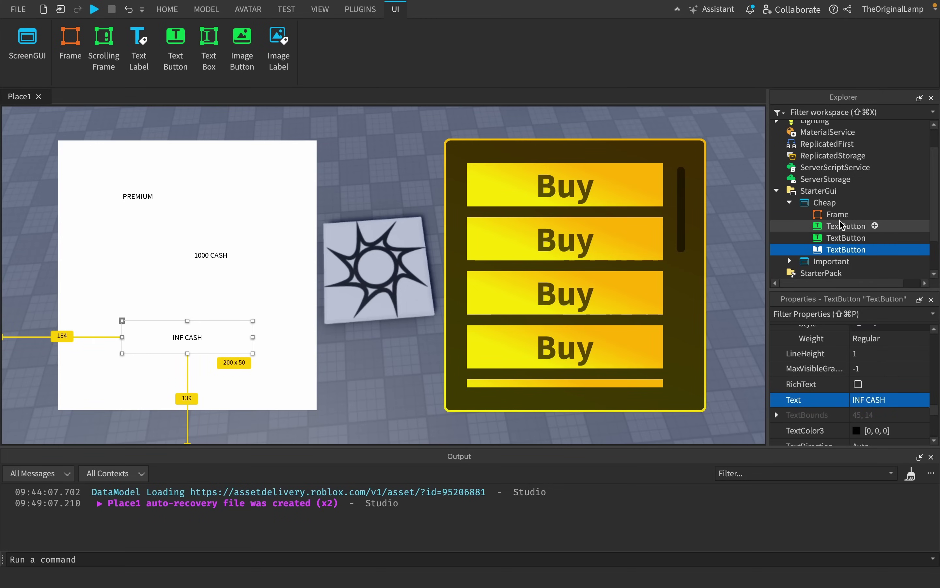
- Turn on TextScaled for all three Cheap TextButtons and enlarge them together past the white frame's edge
{"action": "left_click", "coordinate": [846, 226], "text": "shift"}
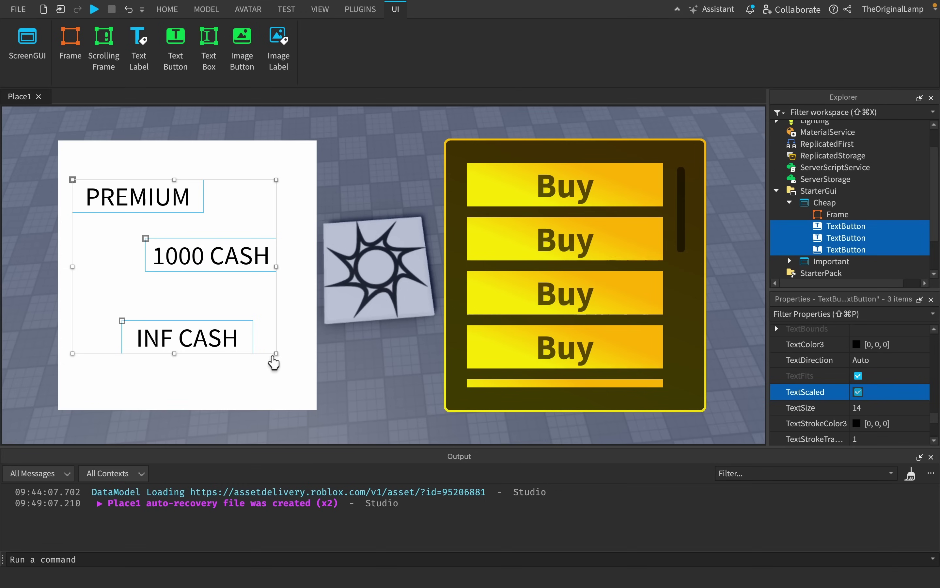
{"action": "left_click_drag", "start_coordinate": [271, 359], "coordinate": [360, 394]}
{"action": "left_click", "coordinate": [367, 172]}
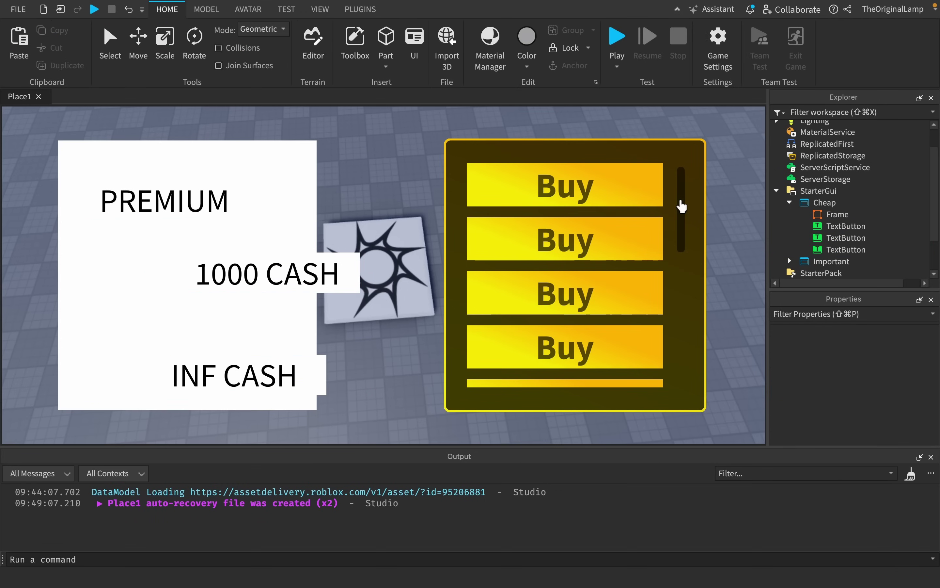
- Test scrolling the Important frame's list of Buy buttons down and back up
{"action": "mouse_move", "coordinate": [682, 206]}
{"action": "left_mouse_down"}
{"action": "mouse_move", "coordinate": [695, 300]}
{"action": "mouse_move", "coordinate": [693, 212]}
{"action": "mouse_move", "coordinate": [682, 189]}
{"action": "left_mouse_up"}
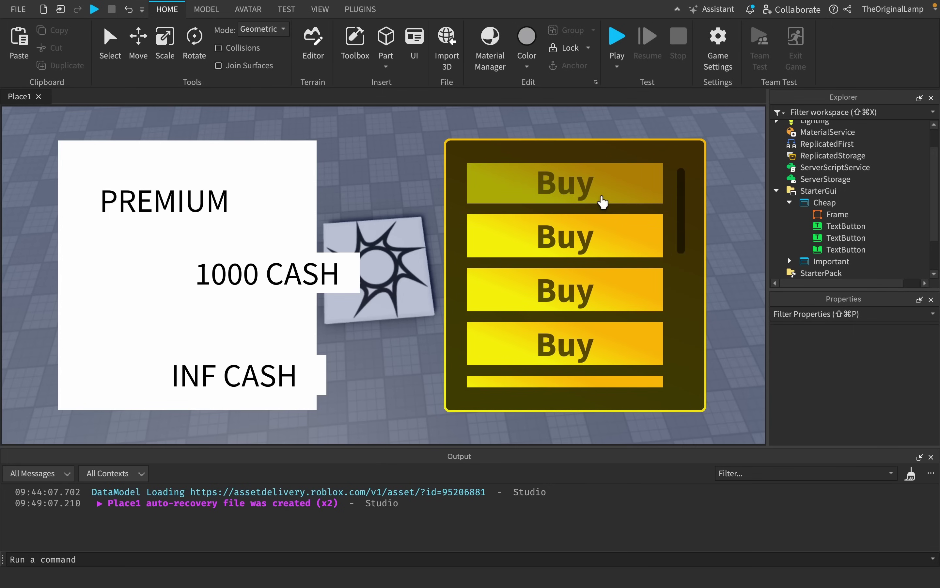
{"action": "left_click_drag", "start_coordinate": [680, 209], "coordinate": [701, 155]}
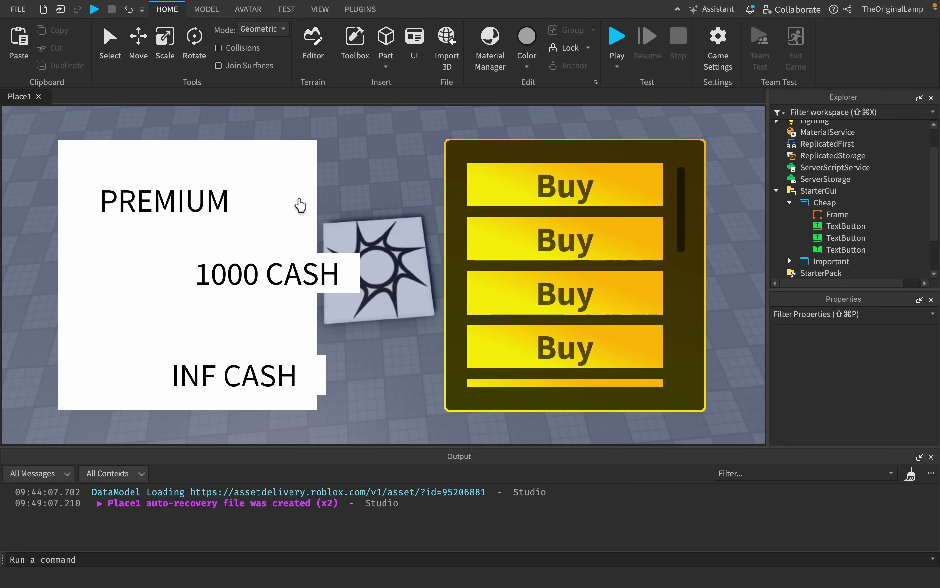